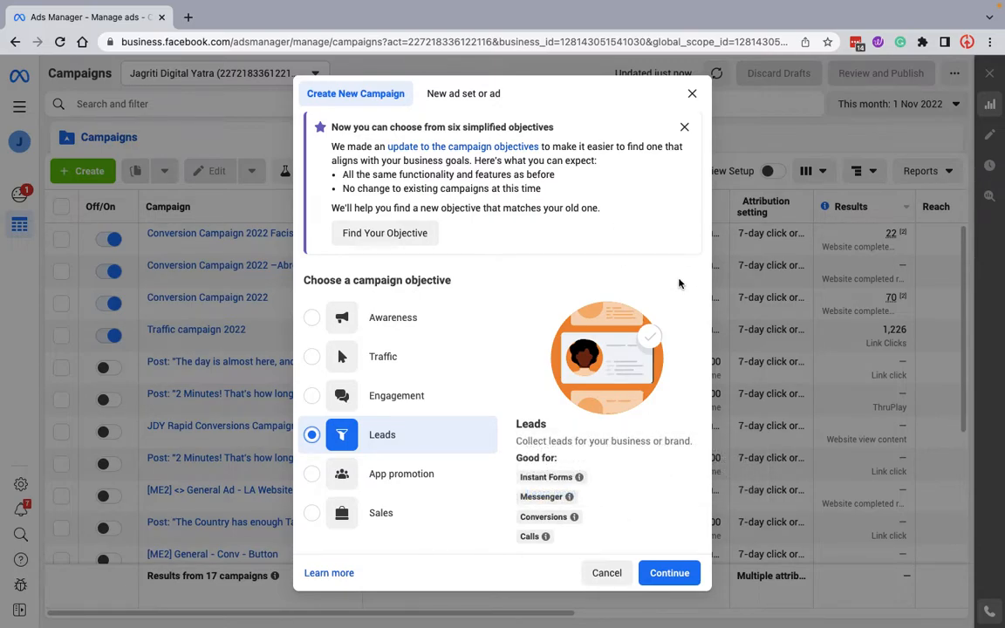
Create a new campaign with the Leads objective using the manual leads campaign setup
mouse_move(542, 477)
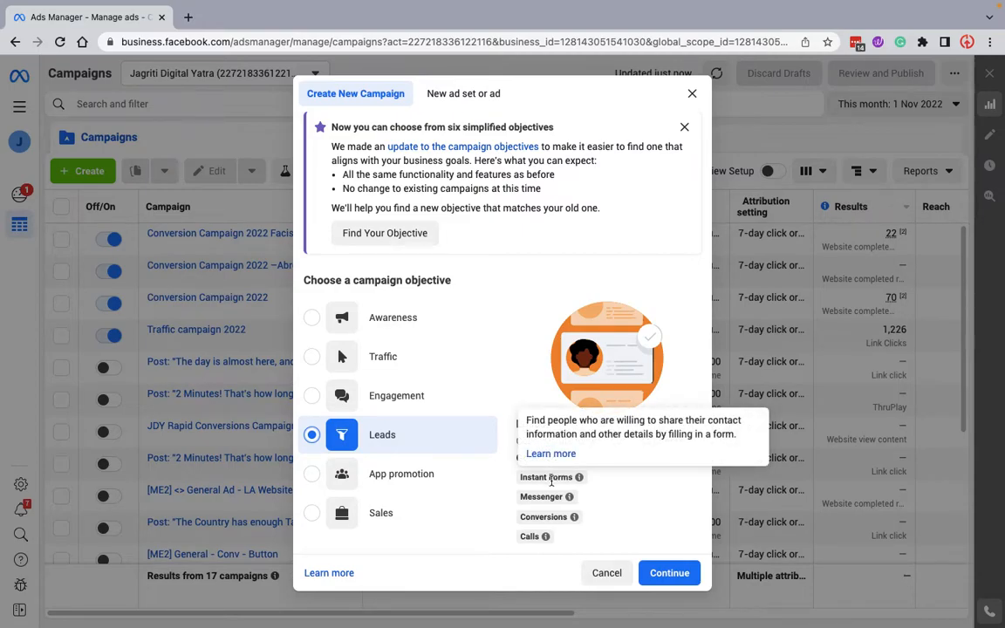
click(666, 571)
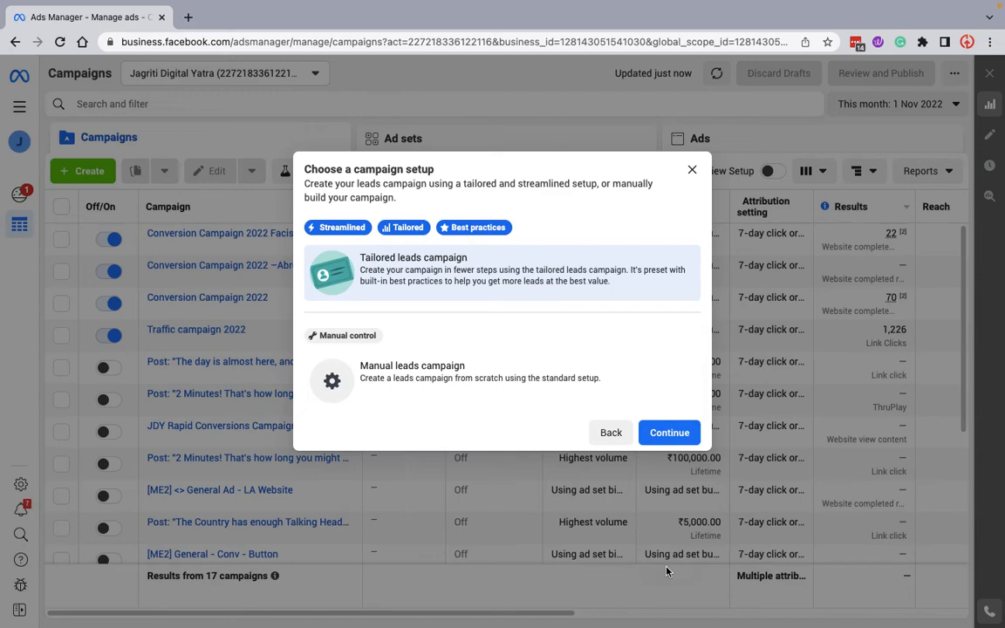
mouse_move(310, 335)
click(556, 386)
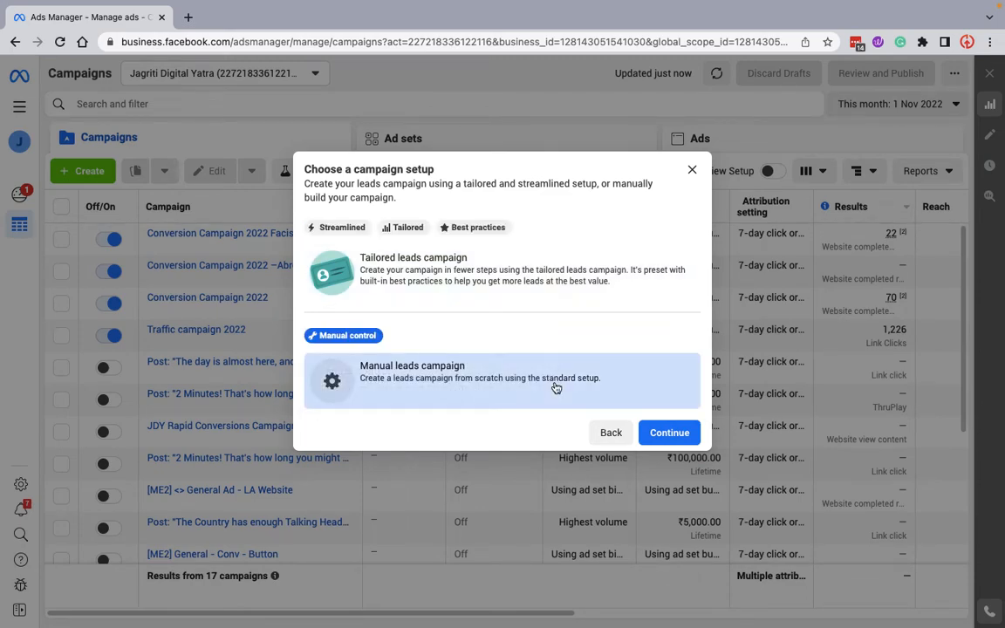
click(669, 433)
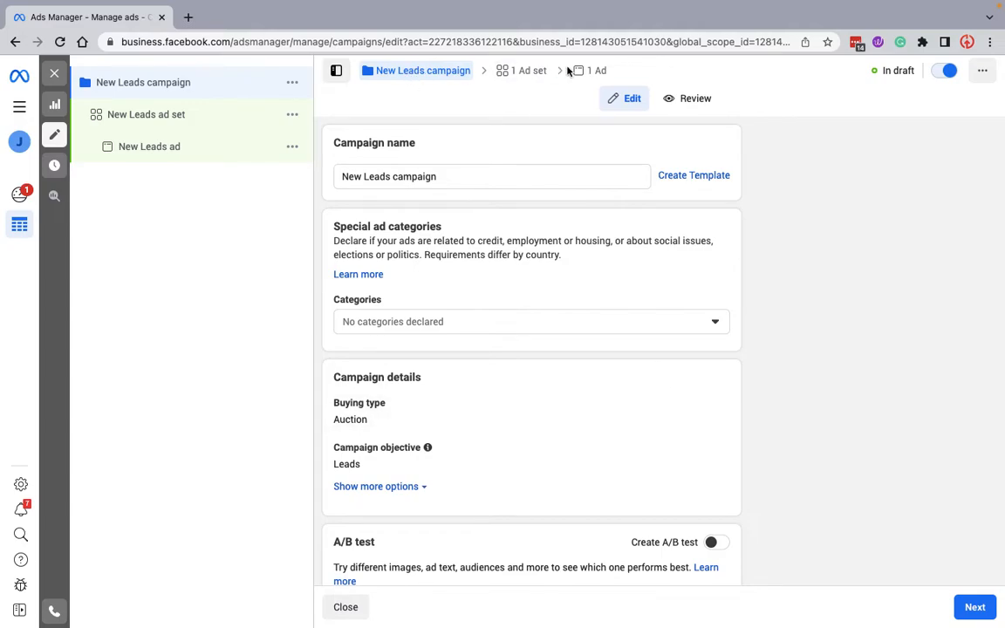
Keep the campaign name and default campaign-level settings, and proceed to the ad set
click(459, 174)
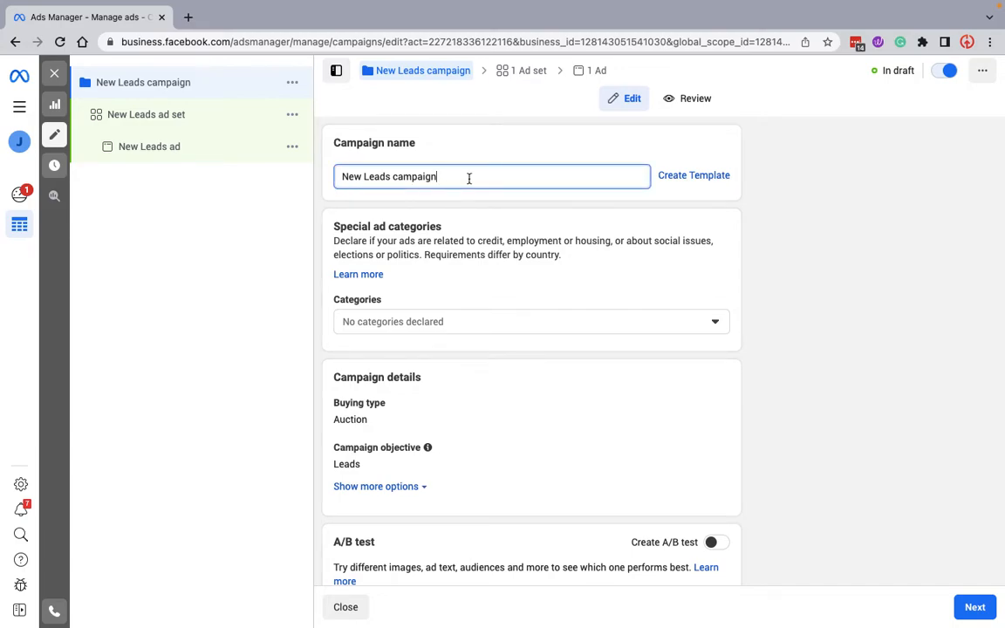
scroll(449, 404, down, 3)
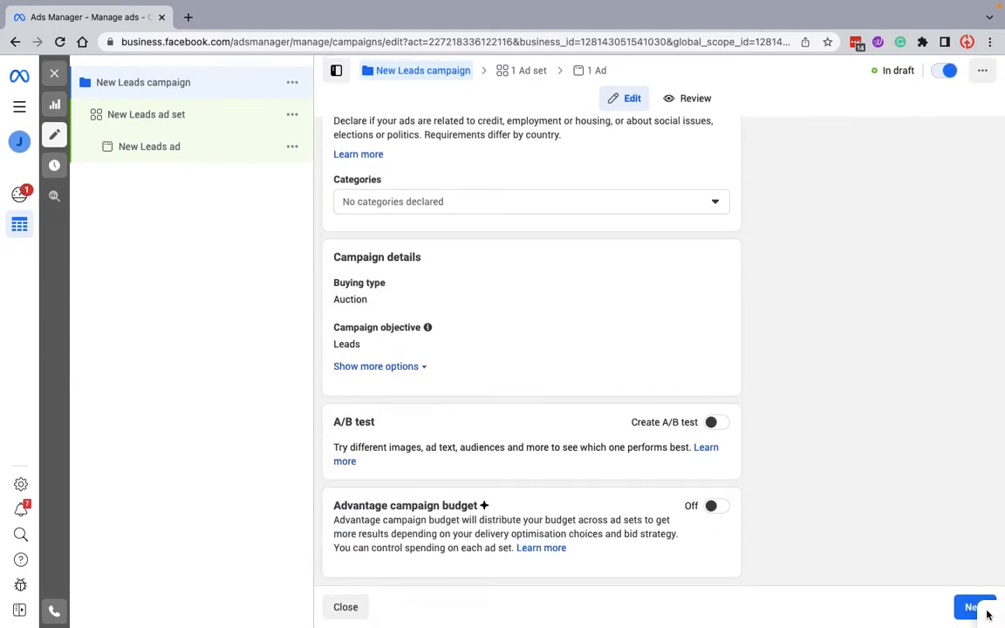
click(966, 608)
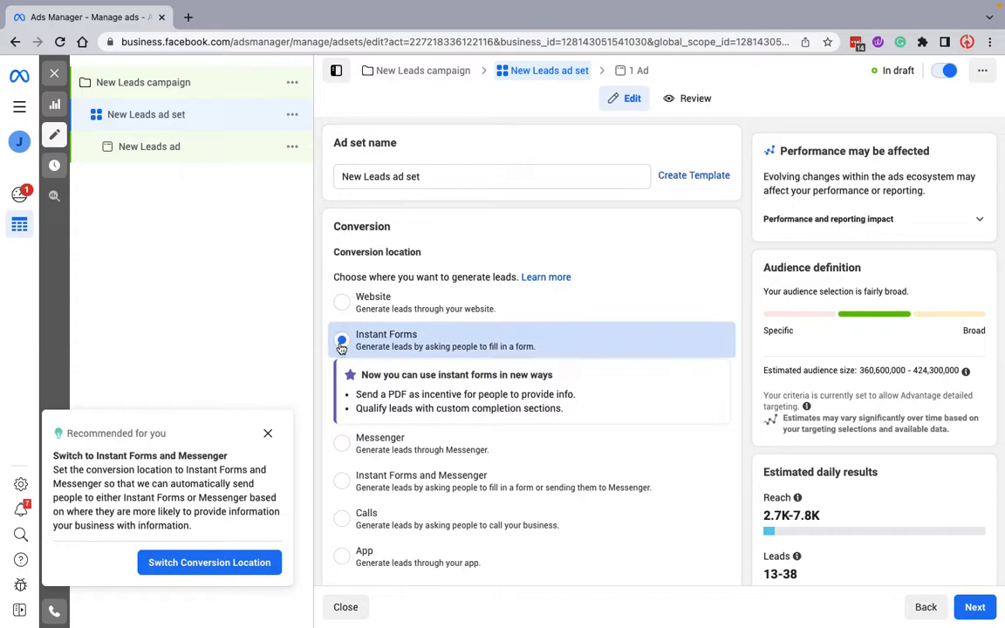
Find the Jagriti Yatra page and set it as the ad set's Facebook Page
scroll(431, 488, down, 6)
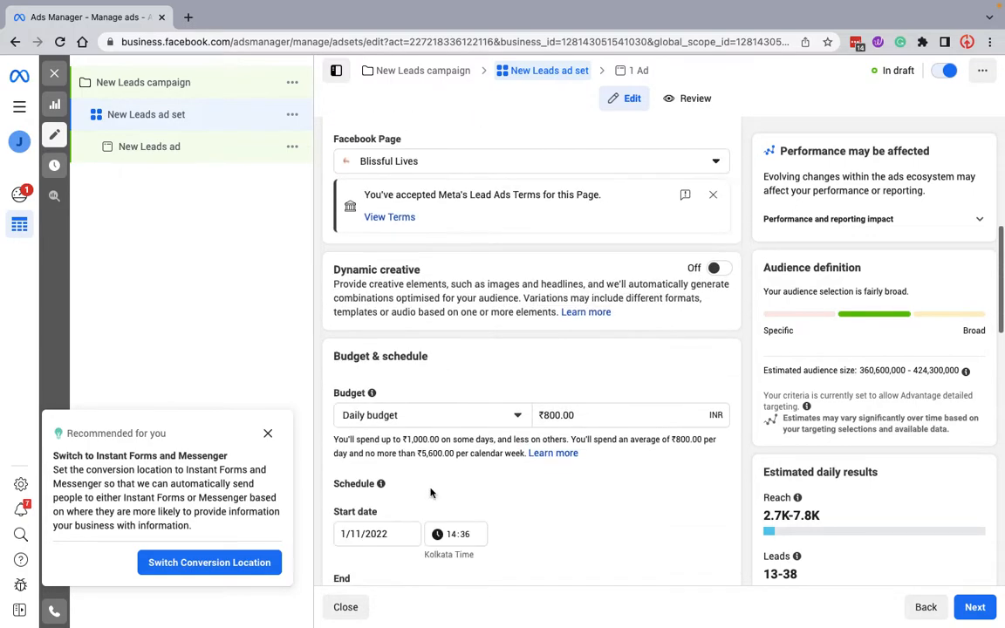
scroll(414, 297, up, 3)
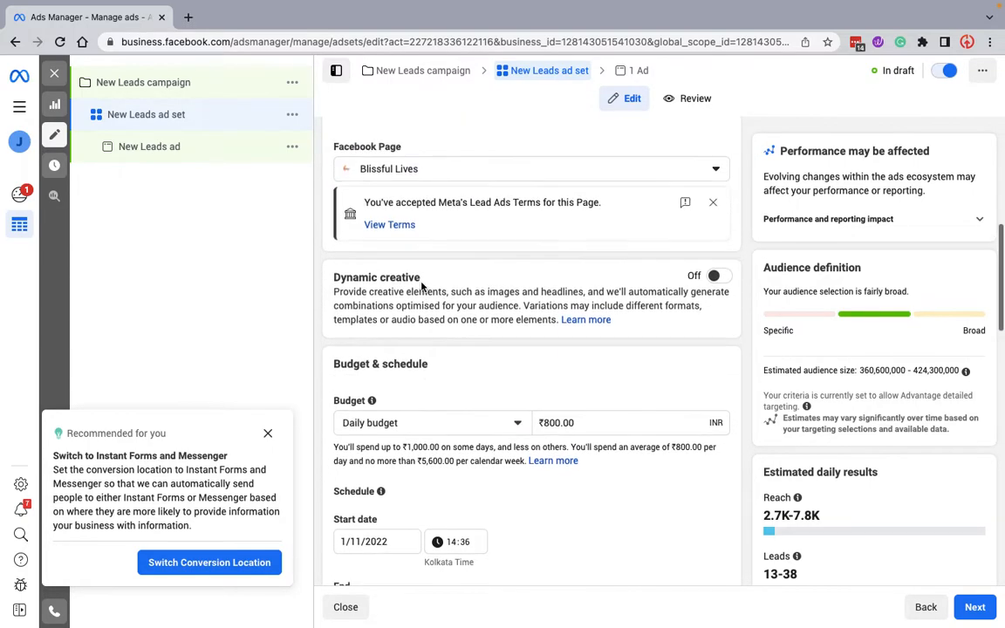
click(409, 170)
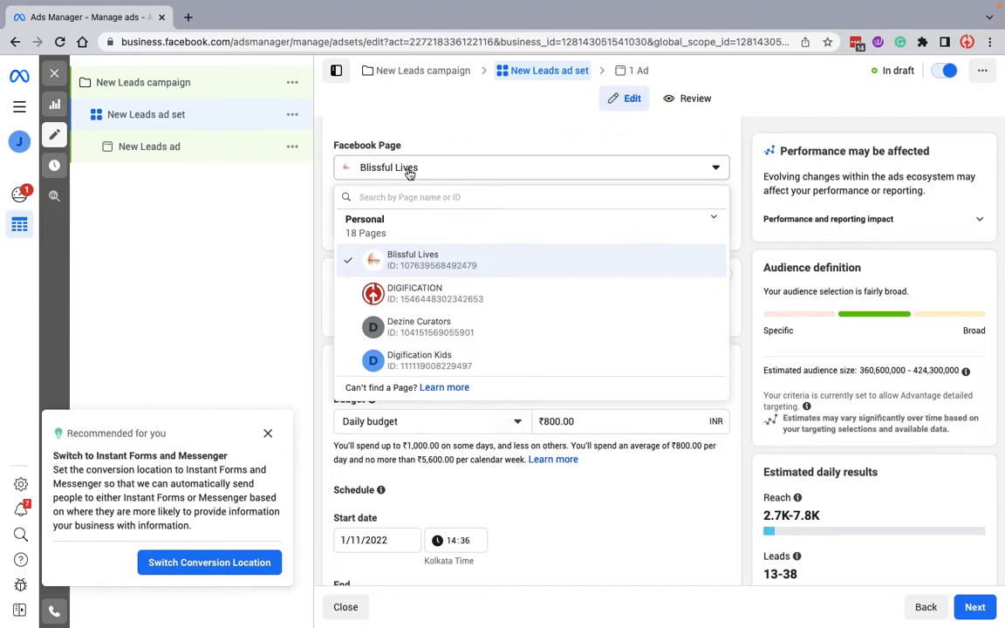
text(jag)
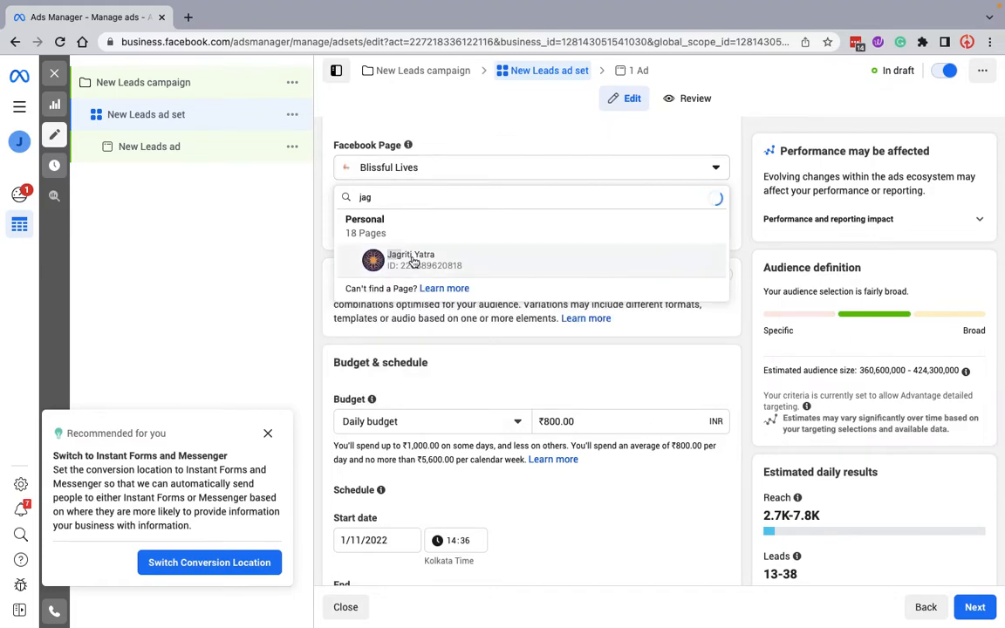
click(415, 261)
Keep the daily budget type and set the ad set's budget to ₹200
scroll(338, 273, down, 2)
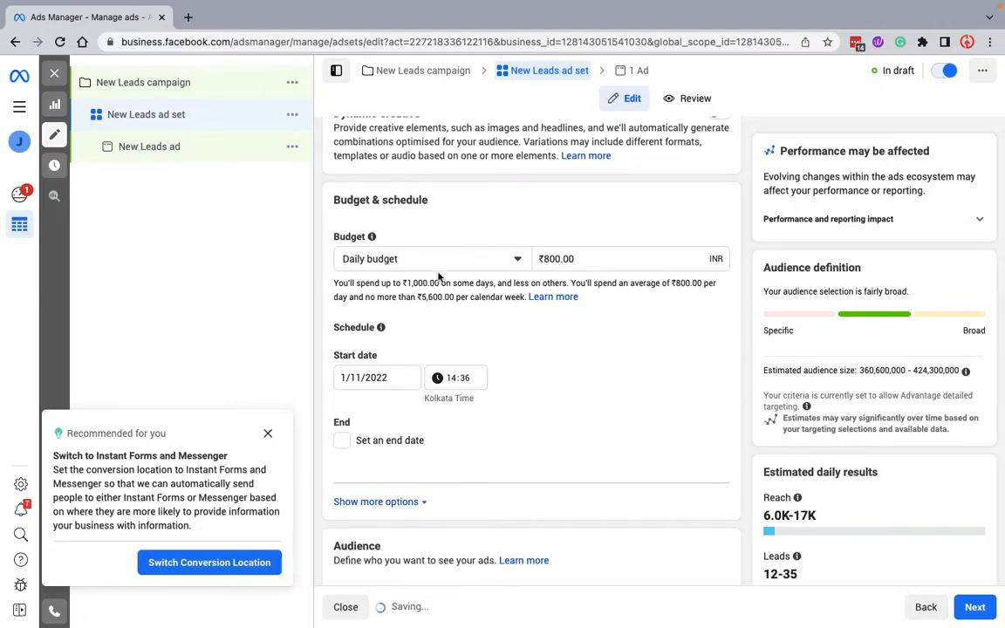
click(384, 271)
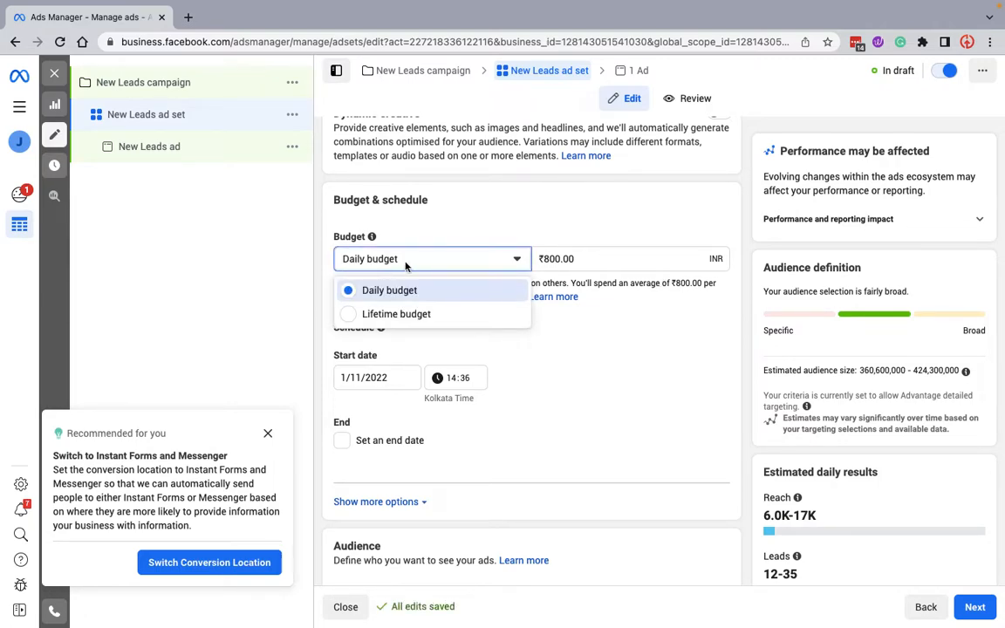
click(545, 259)
key(BackSpace)
text(2)
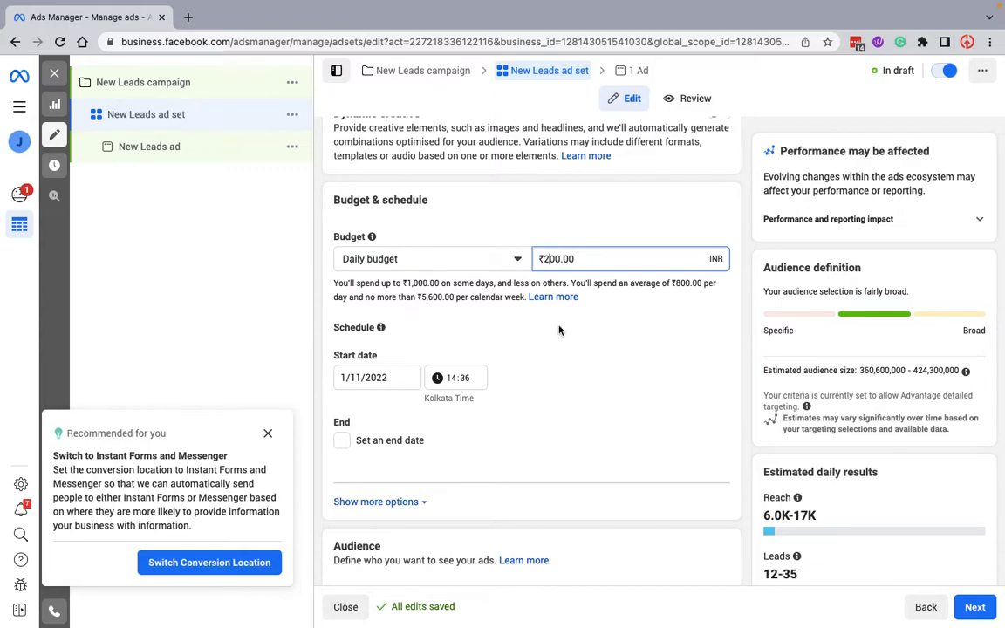
Set the ad set's scheduled start time to 15:36
scroll(560, 351, down, 1)
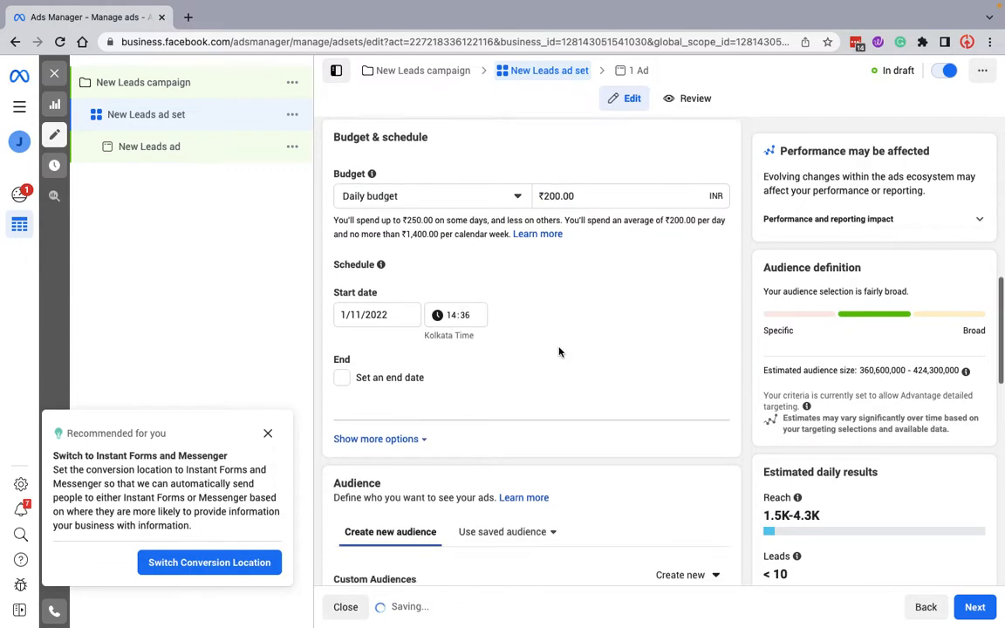
click(452, 319)
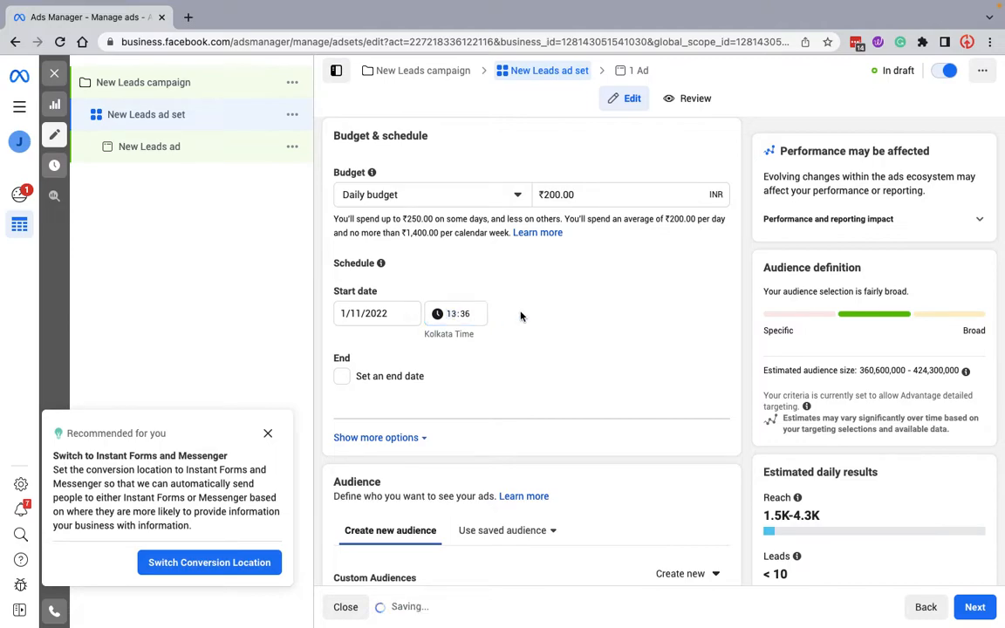
click(585, 373)
Apply the saved audience "Jagriti Digital Yatra aud 1" to the ad set
scroll(487, 365, down, 2)
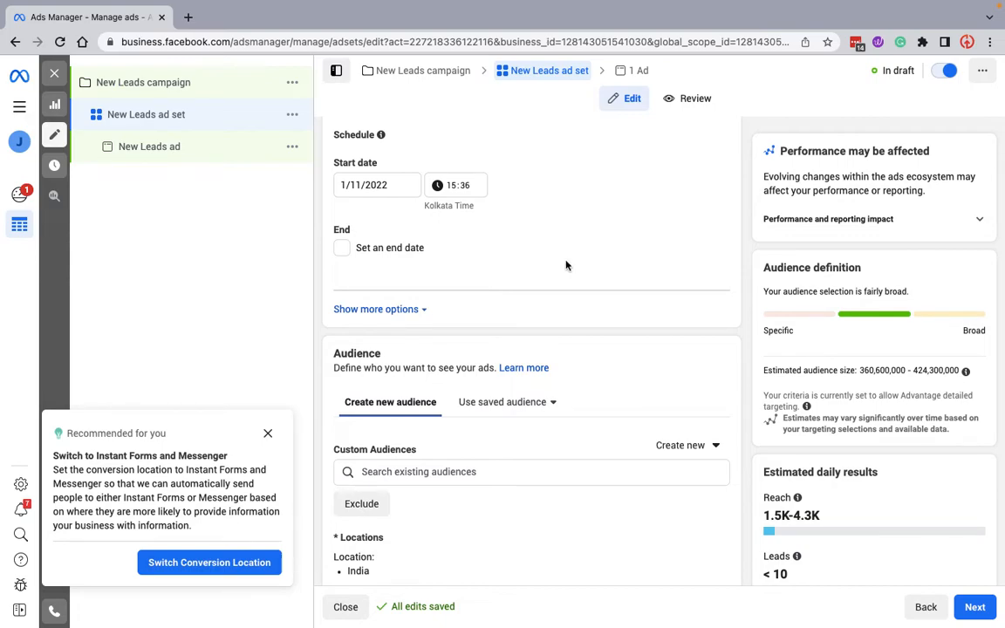
scroll(565, 427, down, 3)
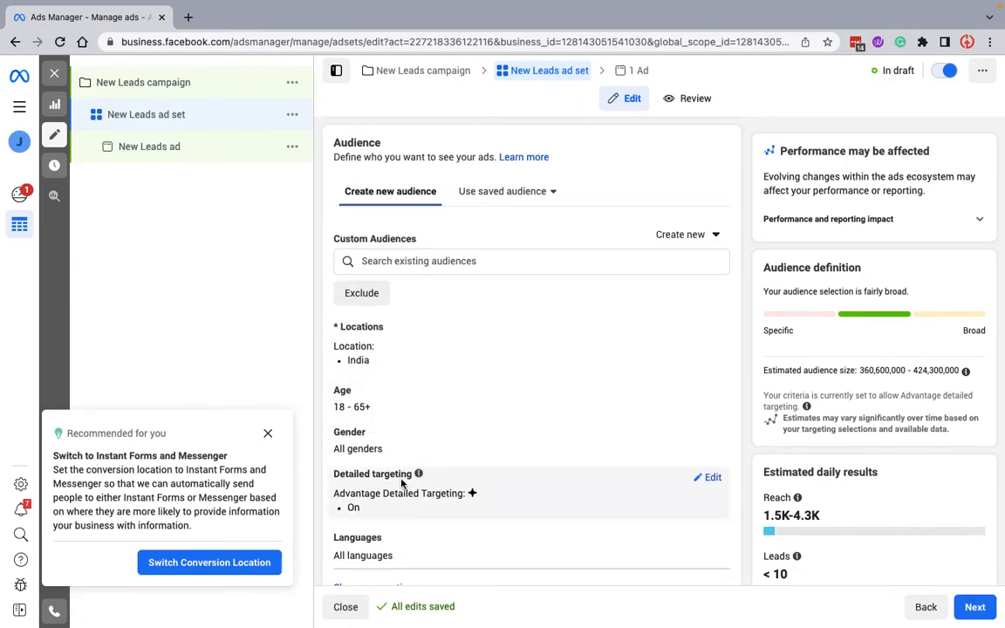
scroll(401, 484, down, 1)
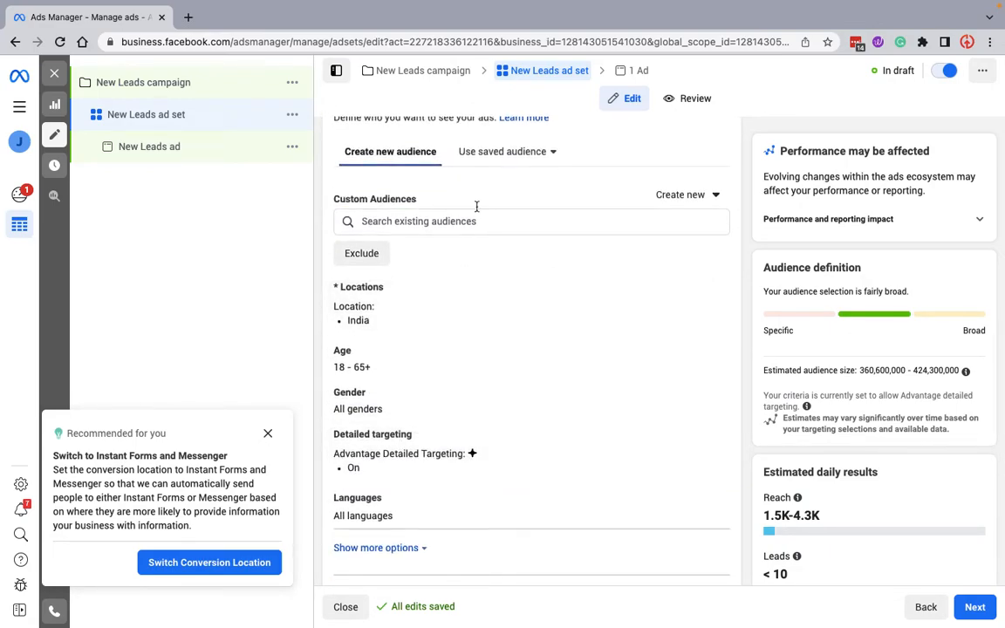
click(488, 155)
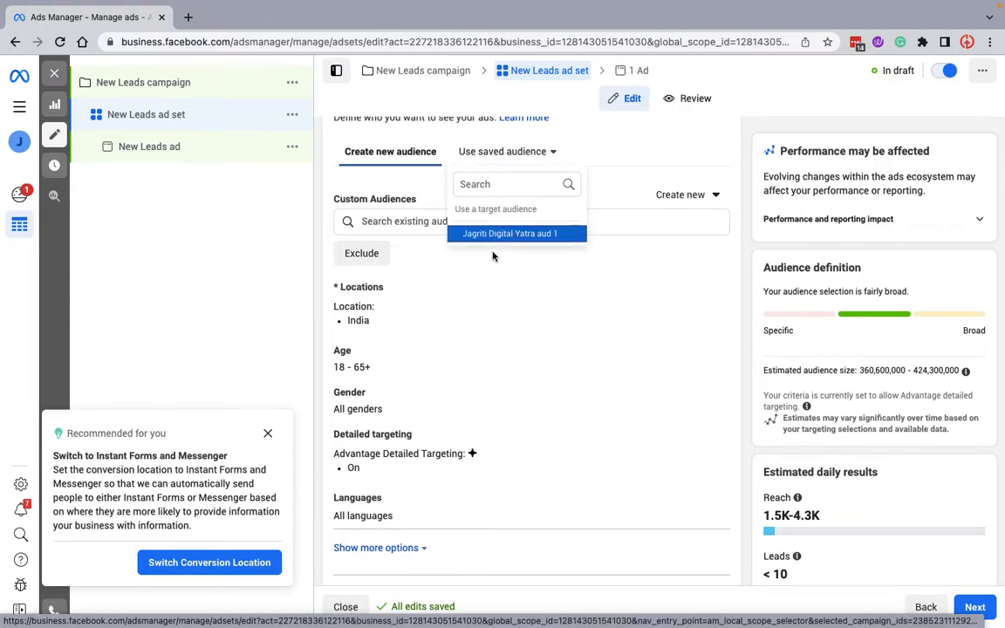
mouse_move(504, 239)
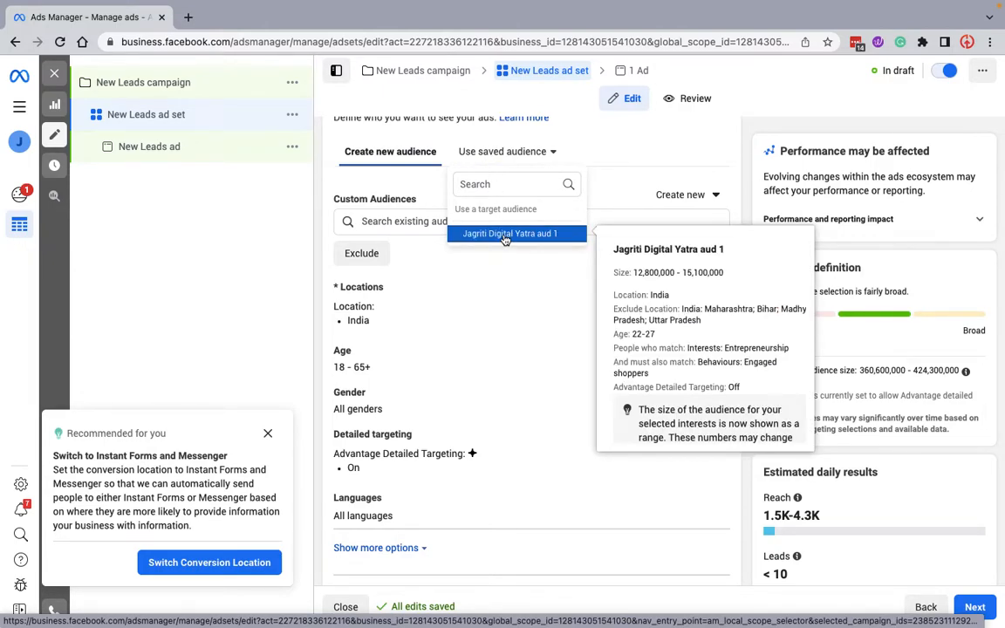
click(505, 237)
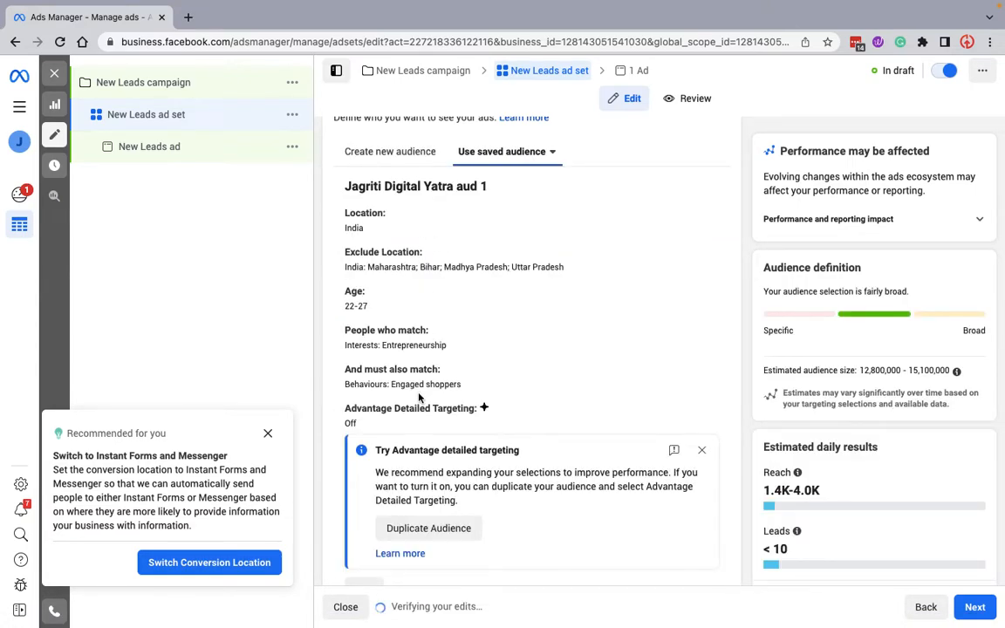
Switch the ad set to manual placements and exclude Audience Network from the platforms
scroll(420, 397, down, 2)
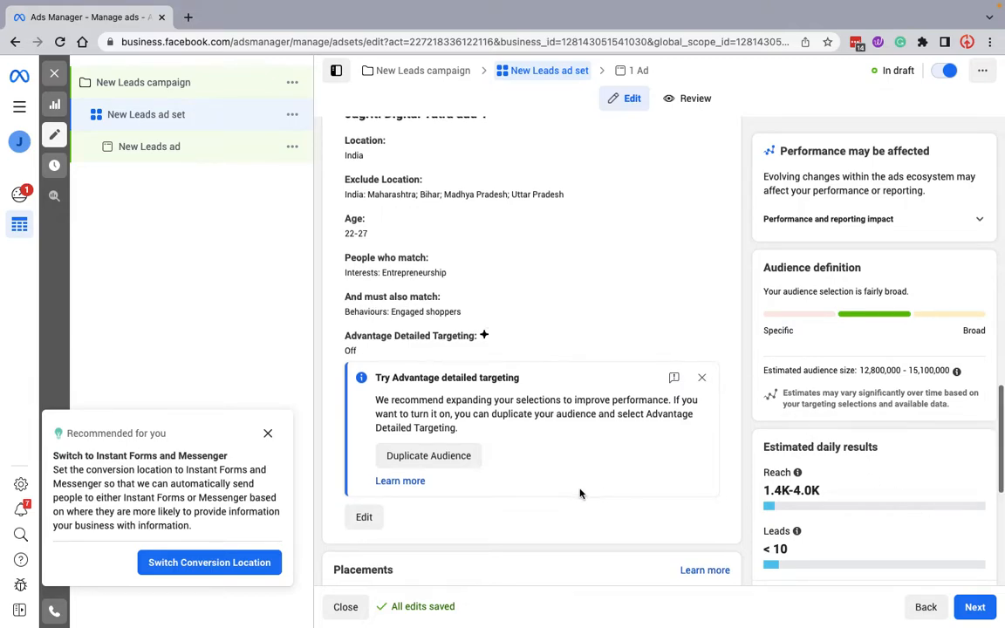
scroll(578, 491, down, 3)
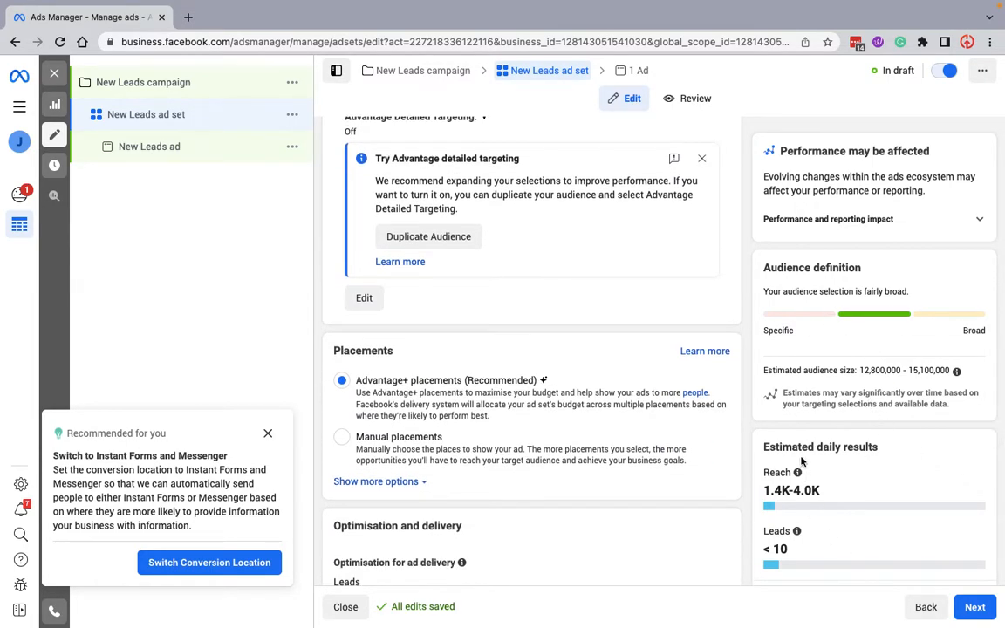
scroll(842, 397, down, 2)
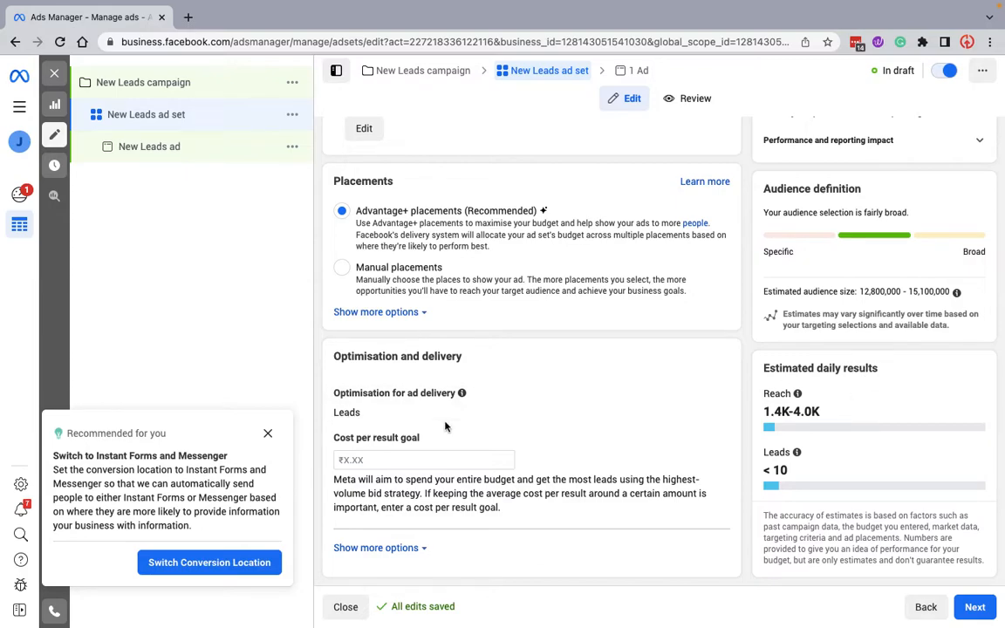
scroll(480, 253, up, 1)
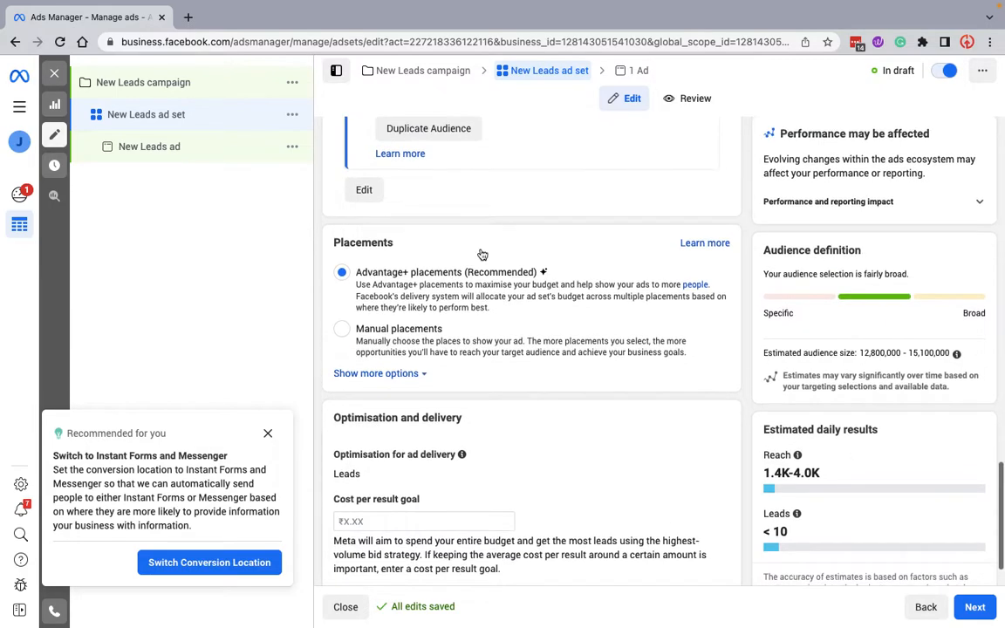
click(341, 331)
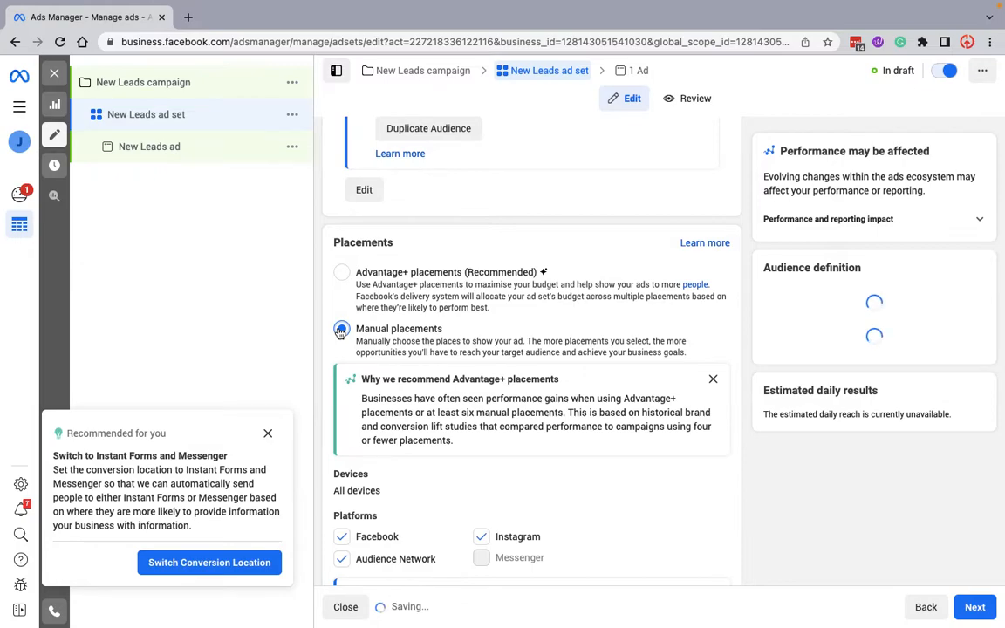
scroll(495, 462, down, 2)
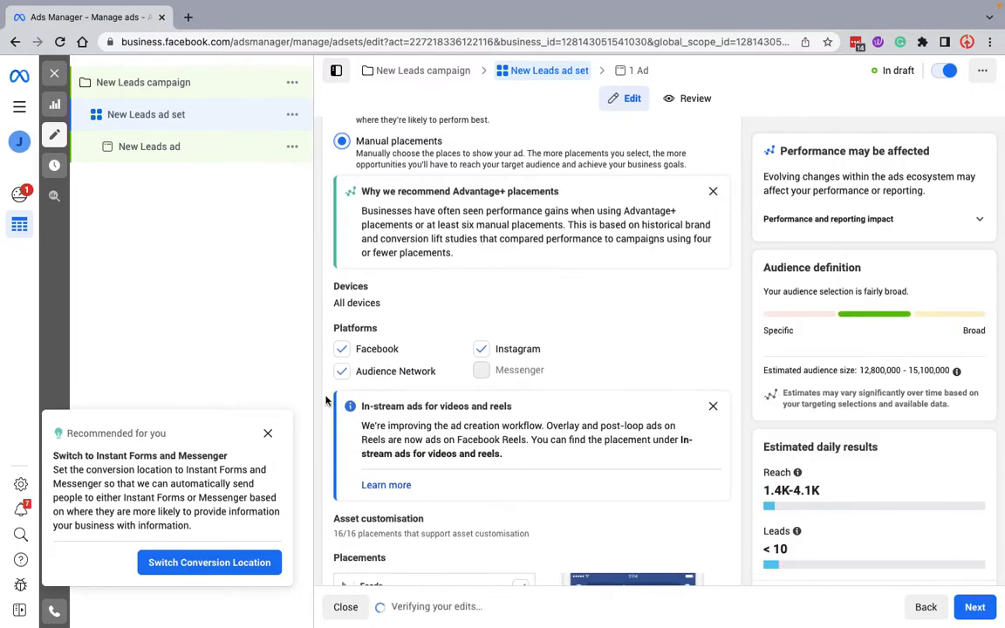
click(342, 371)
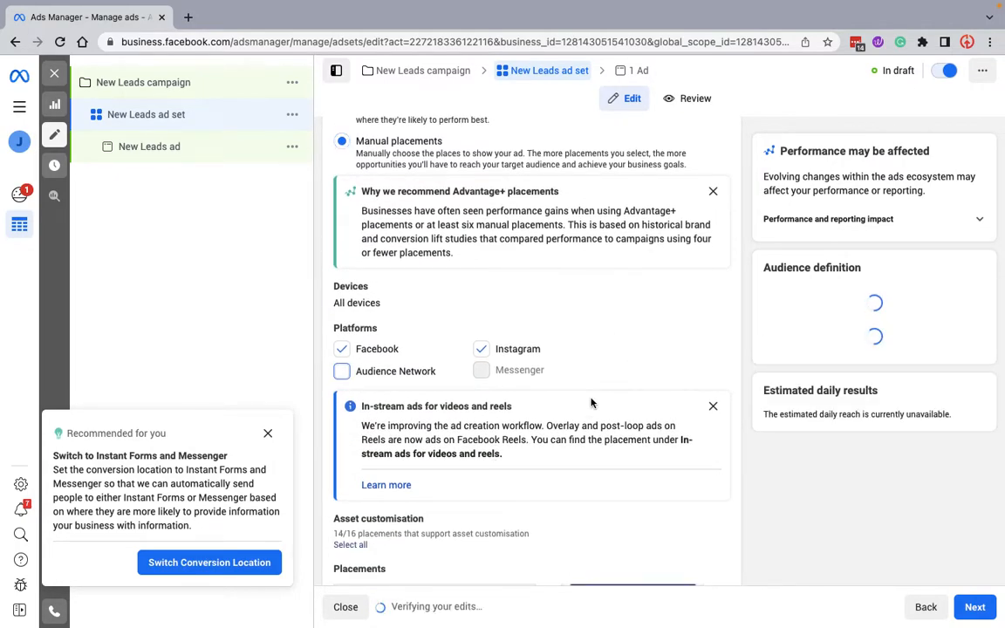
Exclude the Search, In-stream ads for videos and reels, and In-article placements from the ad set
scroll(591, 402, down, 5)
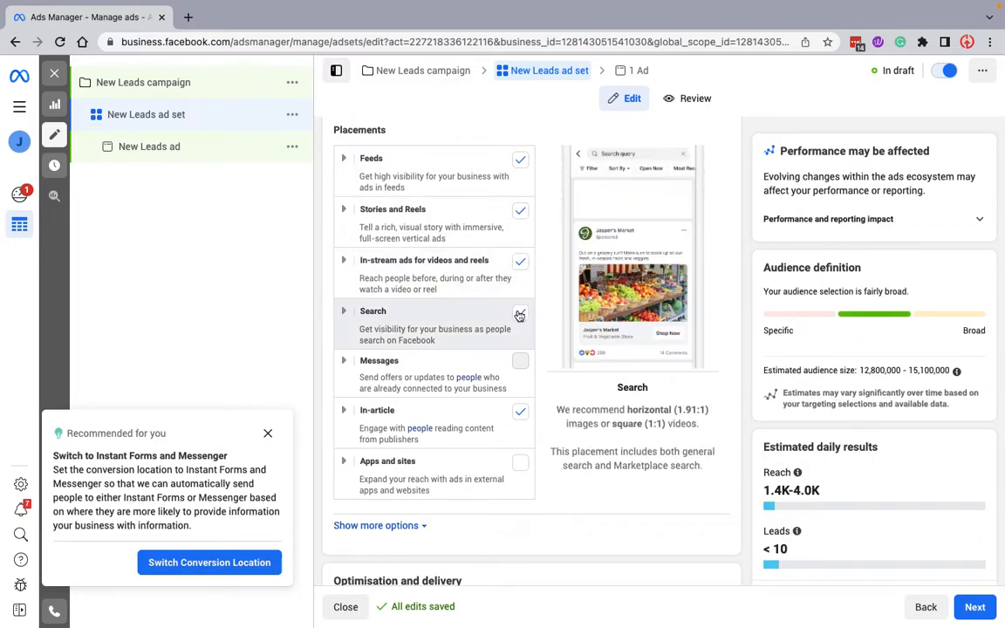
click(519, 314)
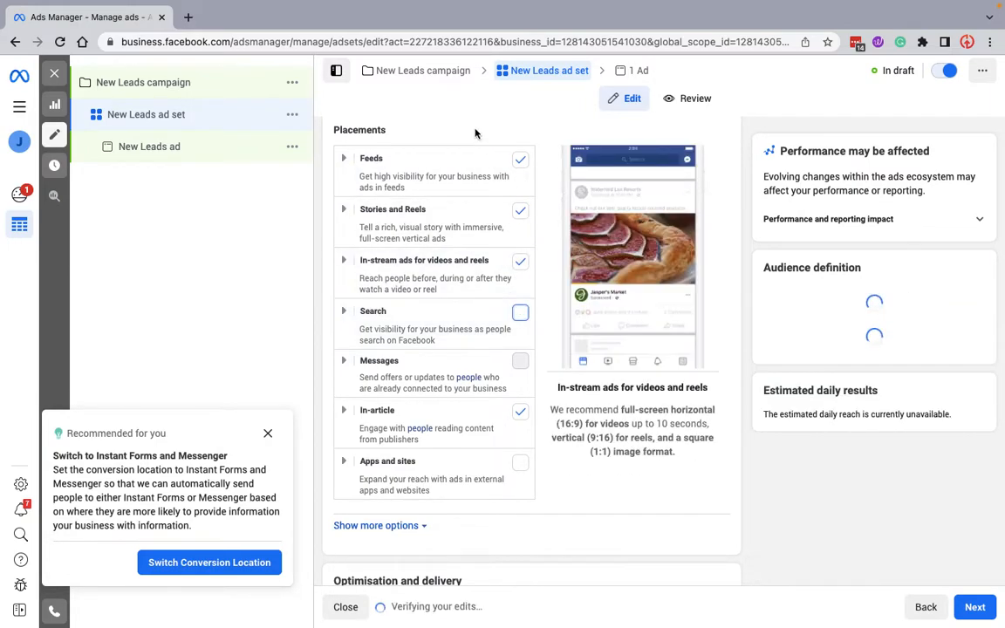
click(520, 262)
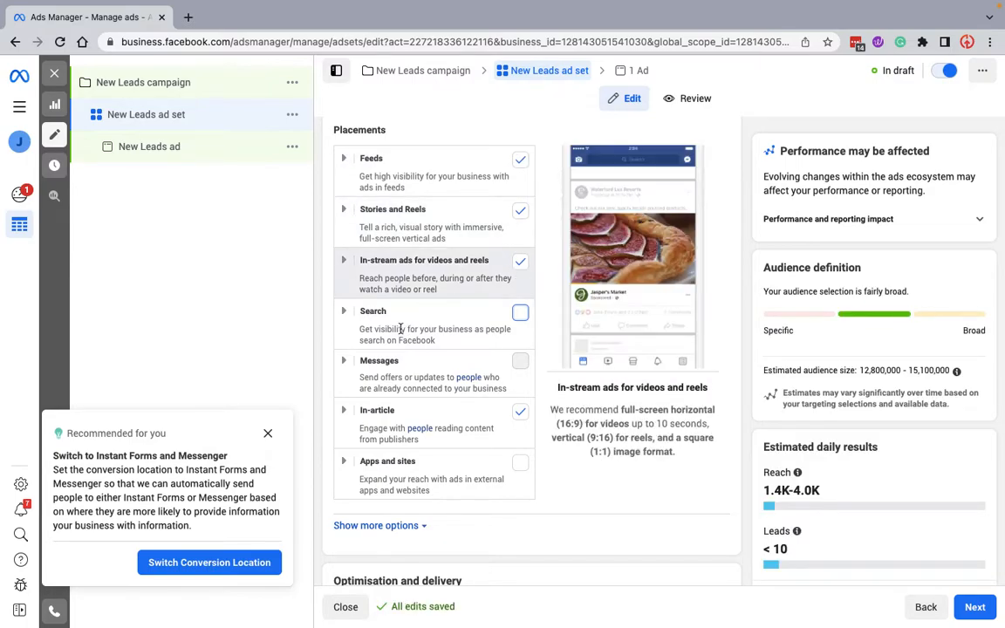
click(519, 412)
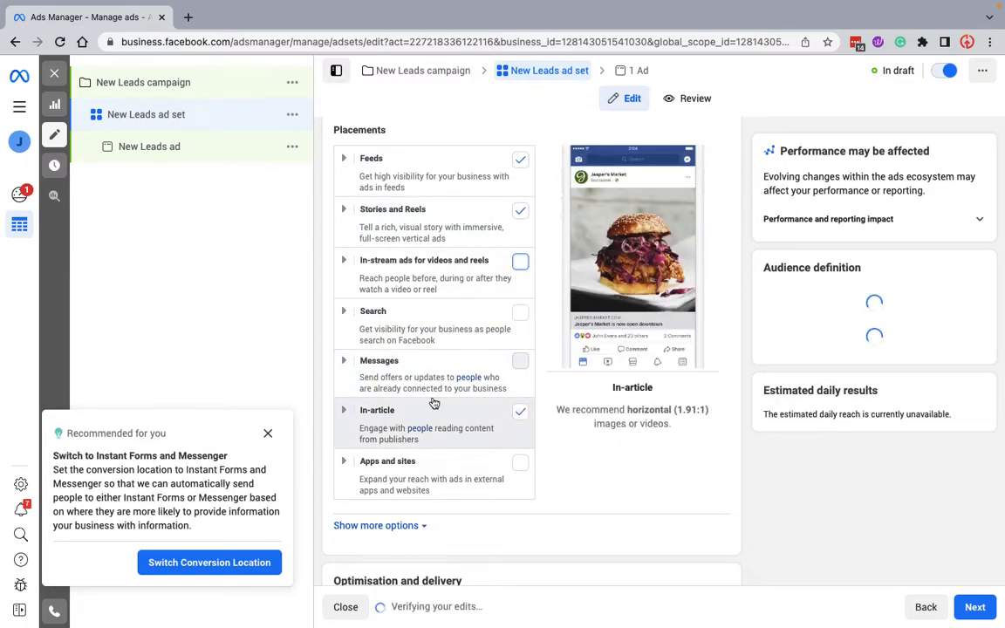
scroll(434, 403, up, 2)
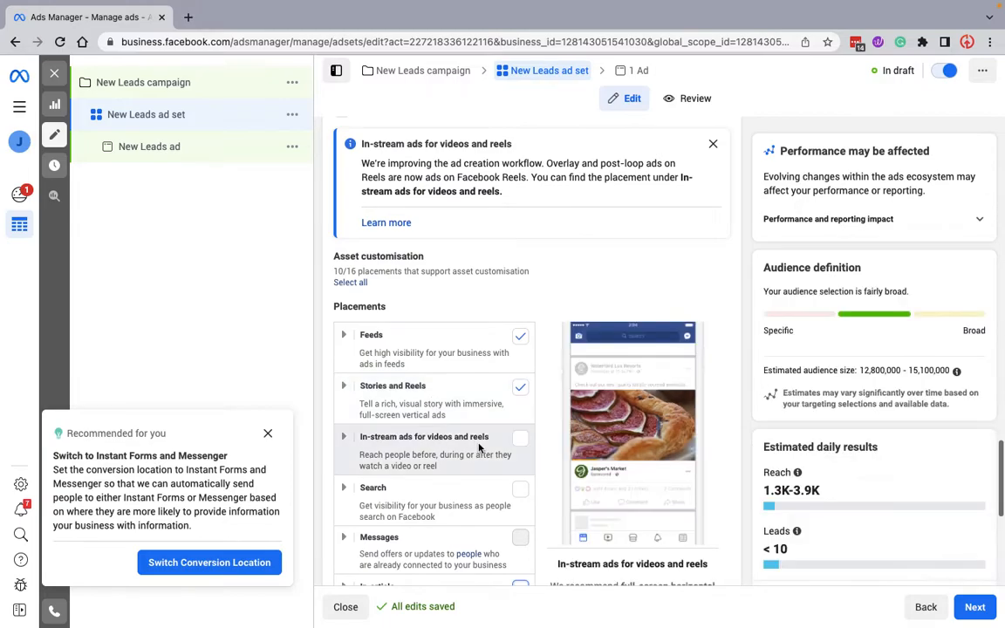
scroll(479, 449, down, 2)
scroll(479, 448, down, 5)
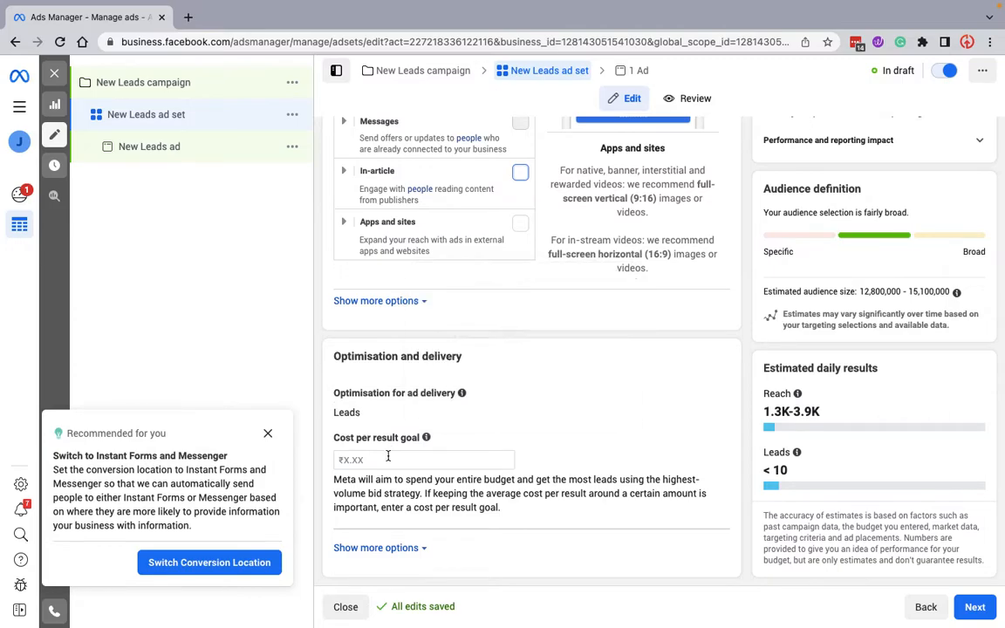
Proceed from the ad set to the New Leads ad and remove the media already attached to its creative
scroll(473, 442, up, 10)
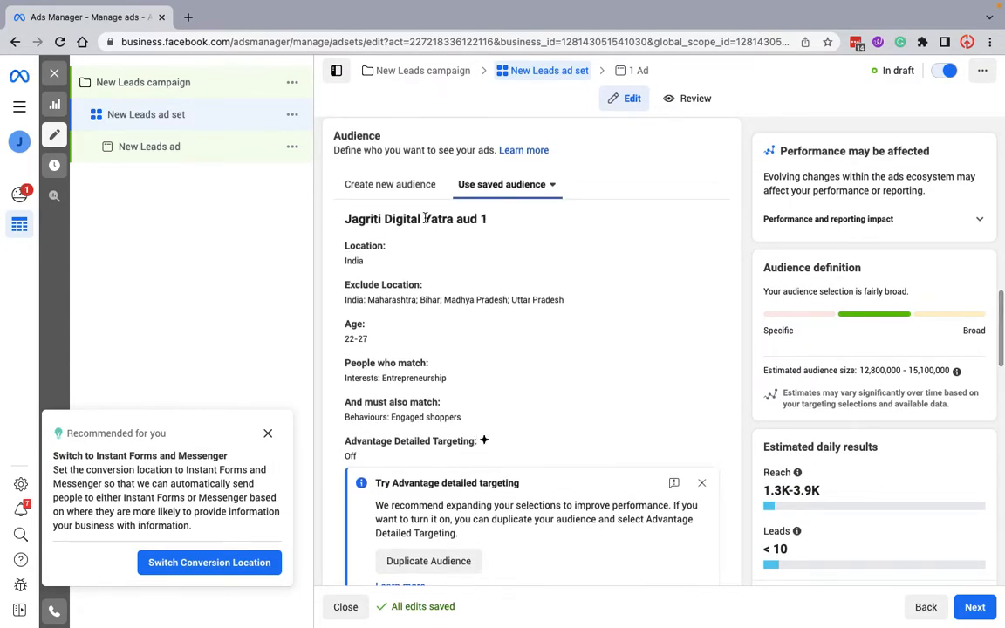
click(974, 607)
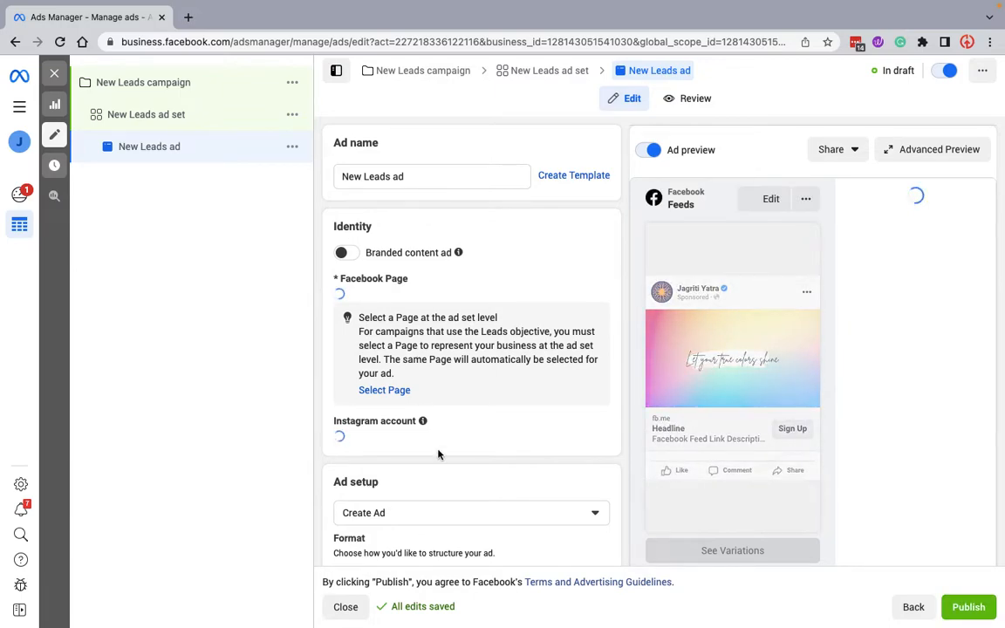
scroll(439, 455, down, 2)
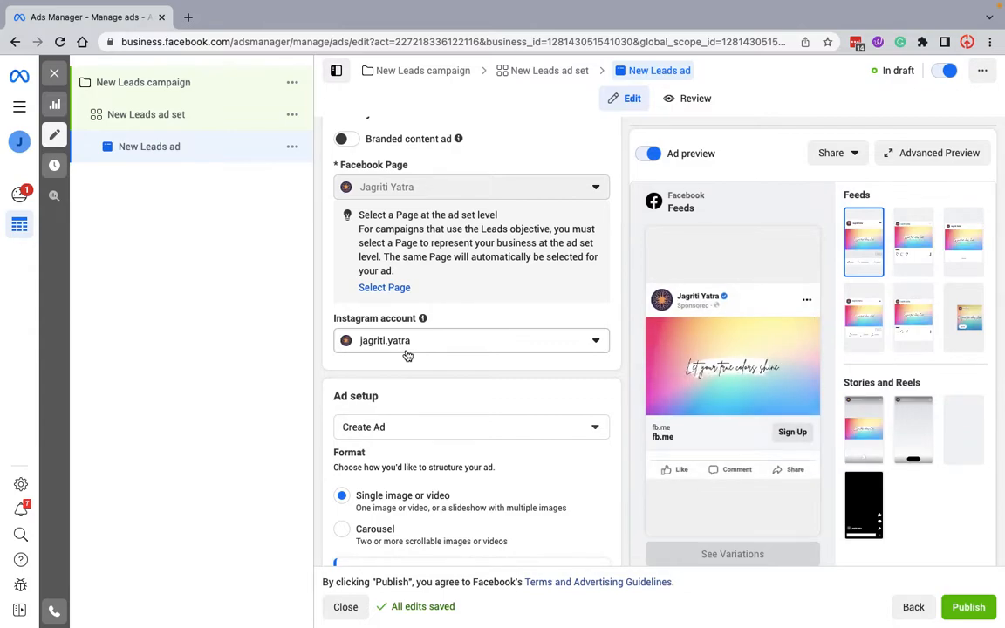
scroll(399, 398, down, 3)
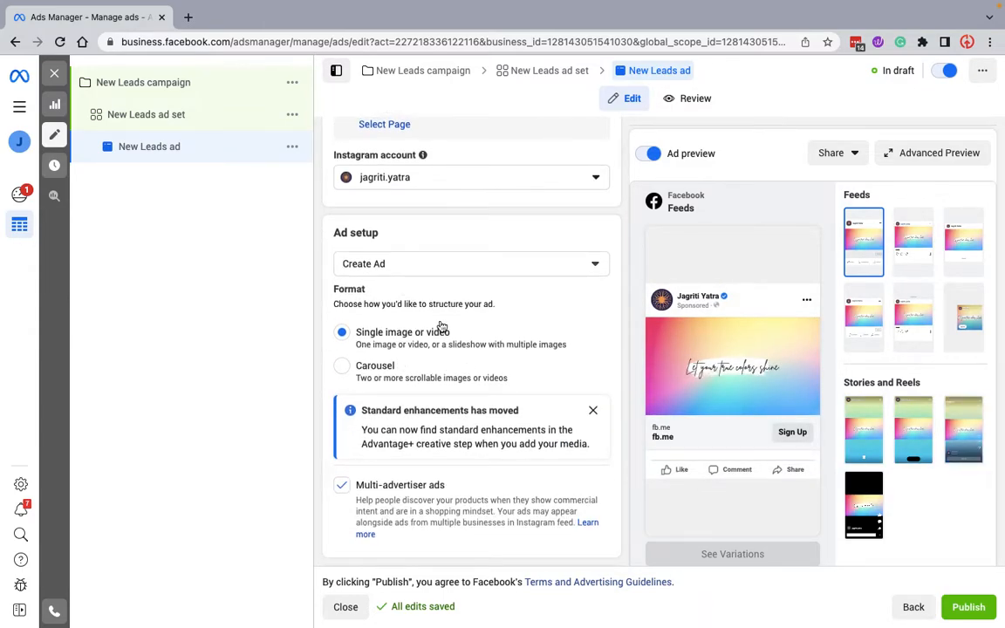
scroll(386, 381, down, 3)
scroll(384, 381, down, 7)
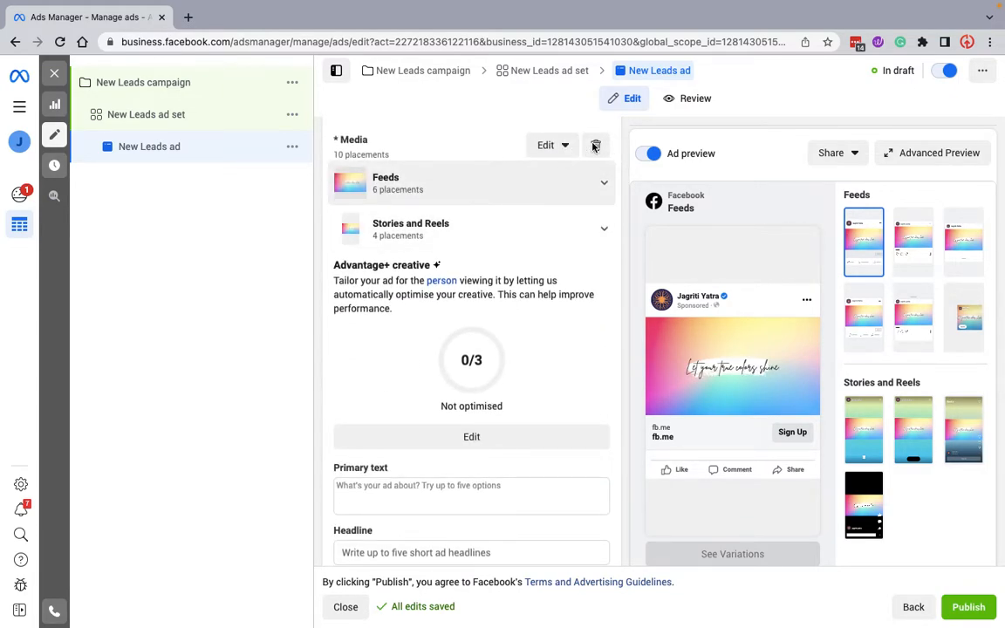
click(596, 147)
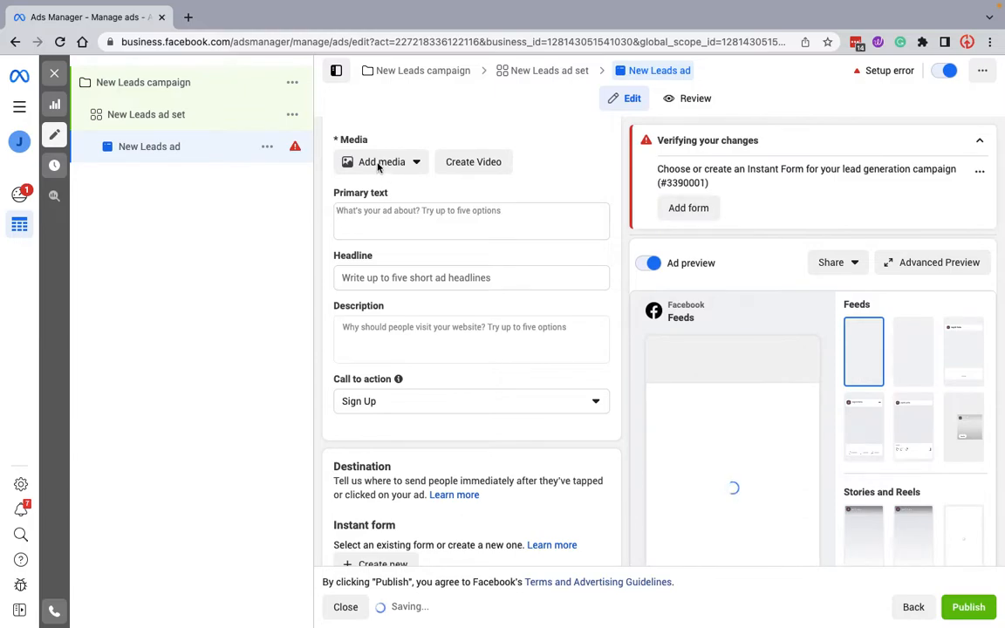
Upload the image jya1.jpeg from the Downloads folder as the ad's media
click(388, 162)
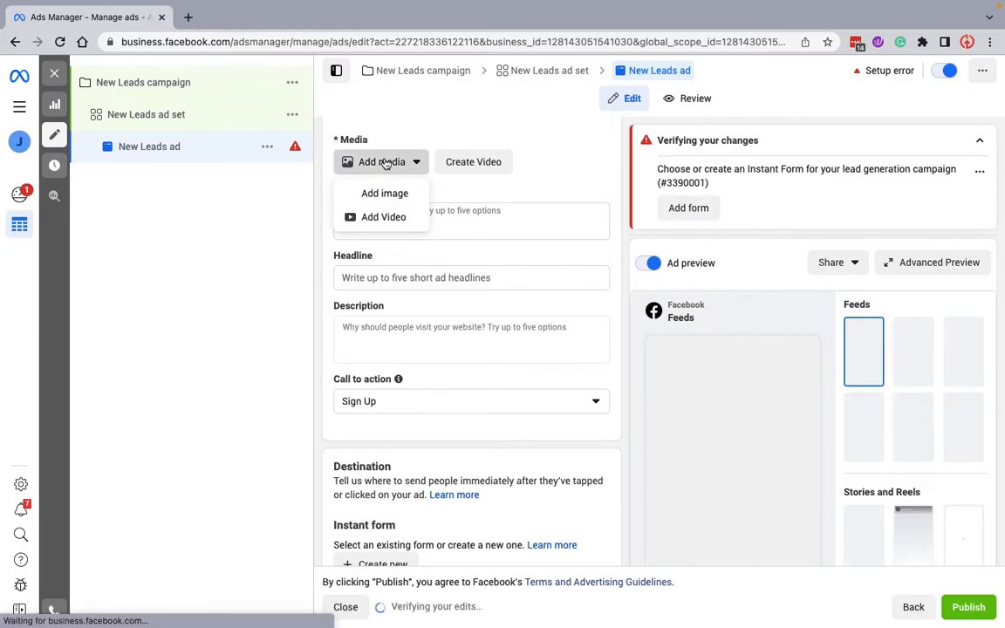
click(370, 199)
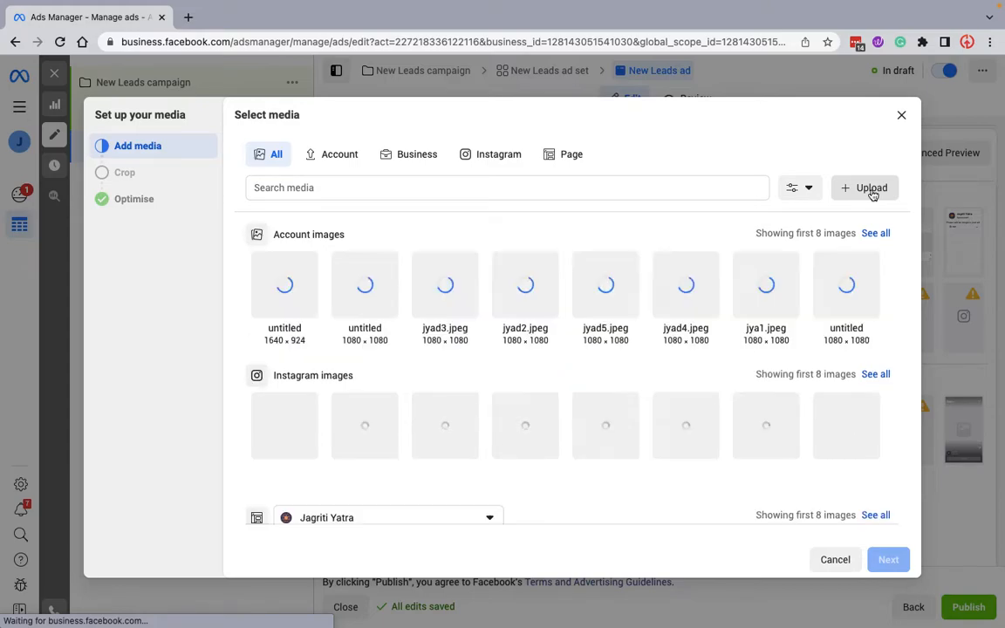
click(872, 190)
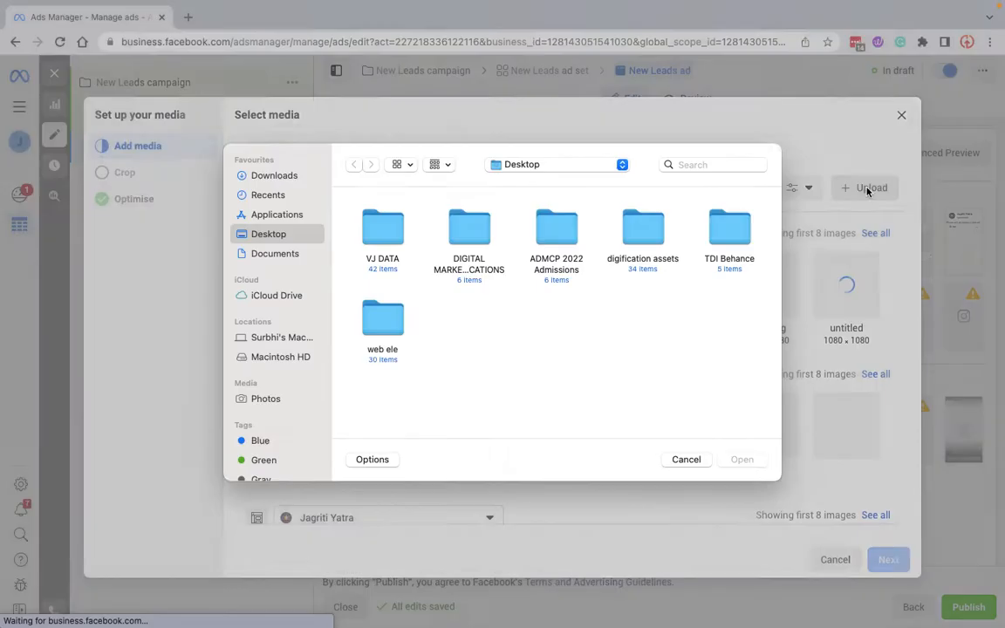
click(269, 176)
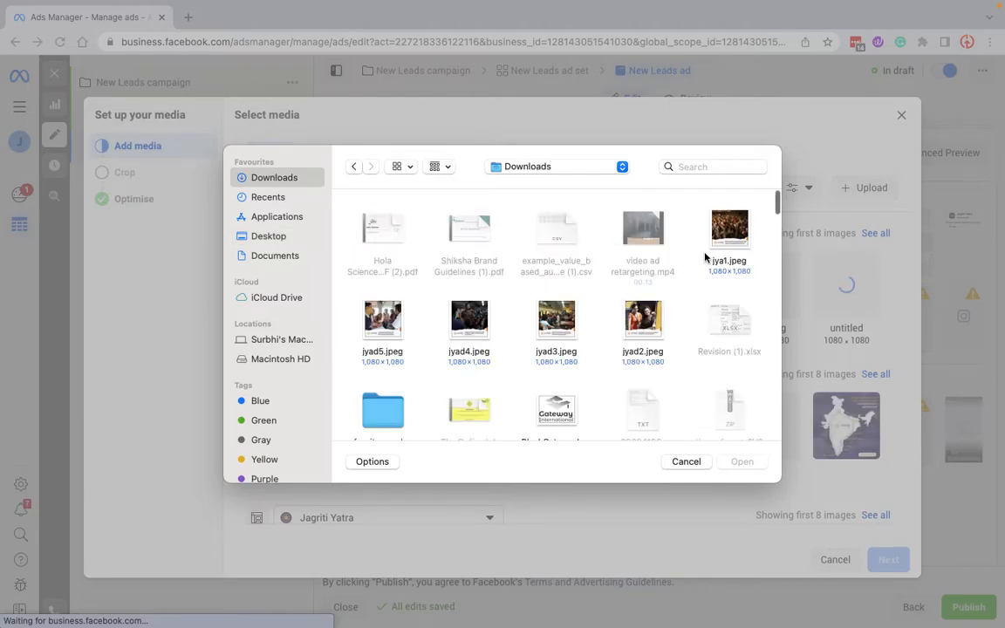
click(730, 231)
click(742, 461)
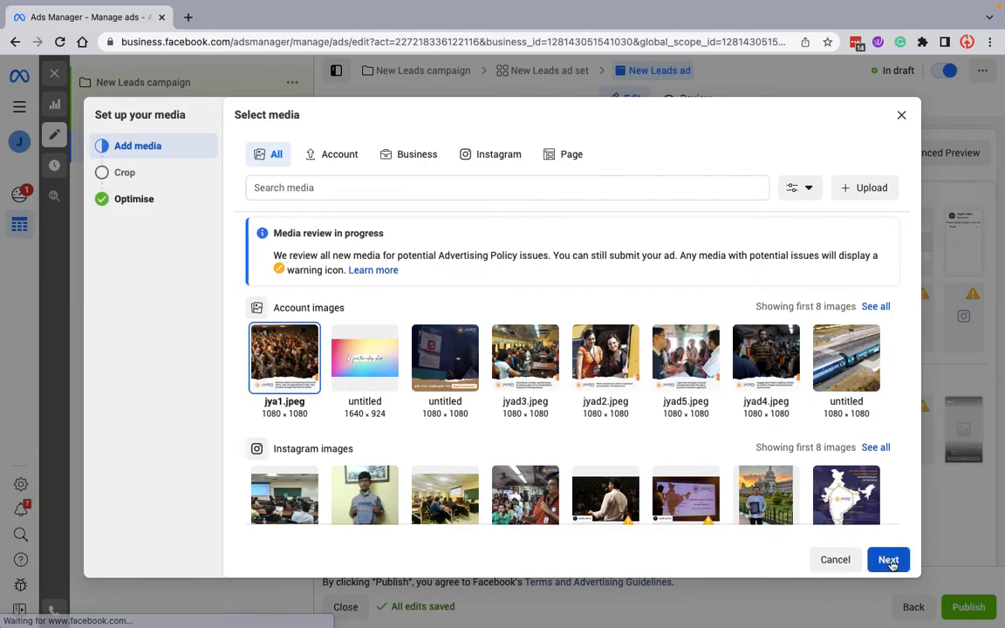
Accept the original crop for Feeds and for Stories and Reels, and finish the media setup with standard enhancements off
click(889, 561)
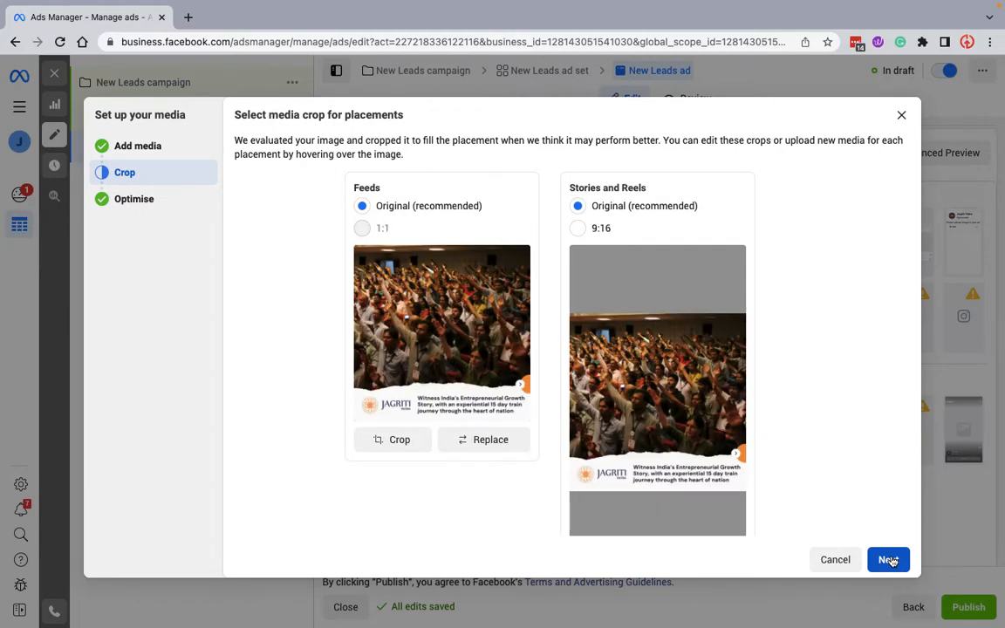
click(888, 560)
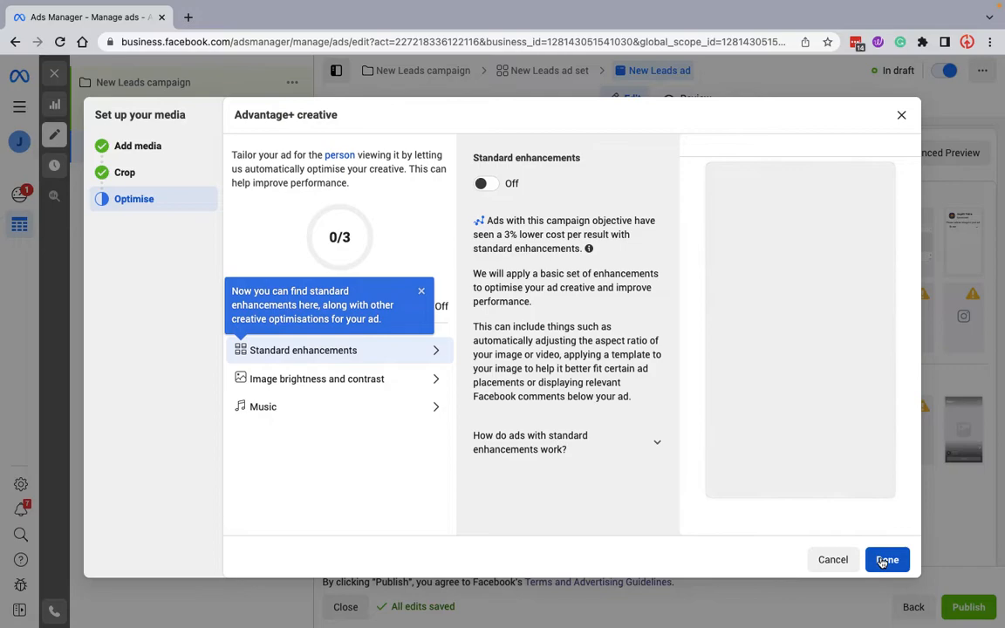
click(886, 560)
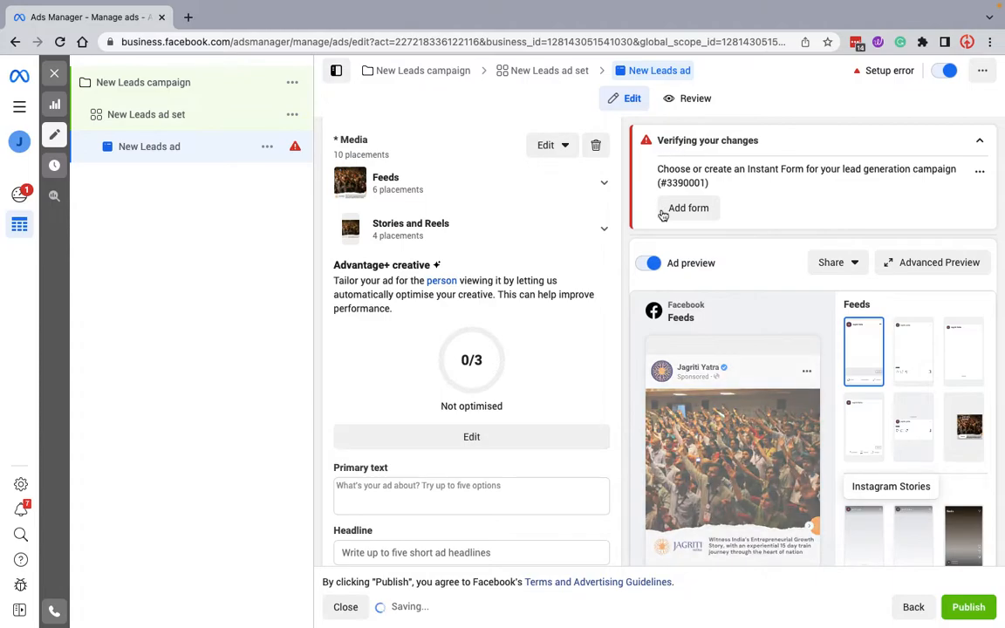
Keep Sign Up as the ad's call to action and start a new instant form as its destination
scroll(483, 337, down, 3)
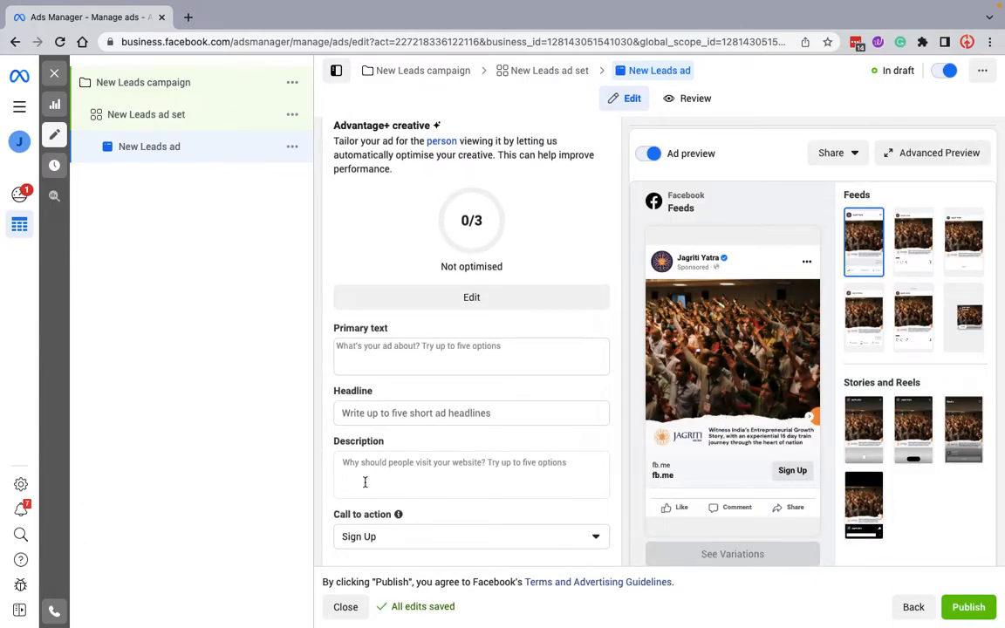
scroll(370, 436, down, 3)
click(407, 377)
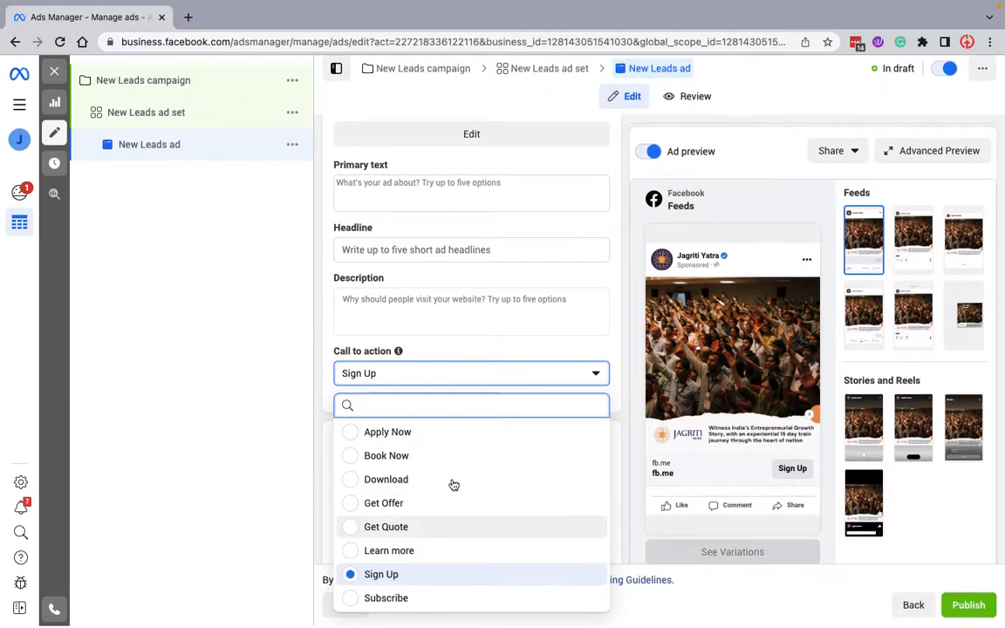
click(239, 375)
scroll(419, 491, down, 3)
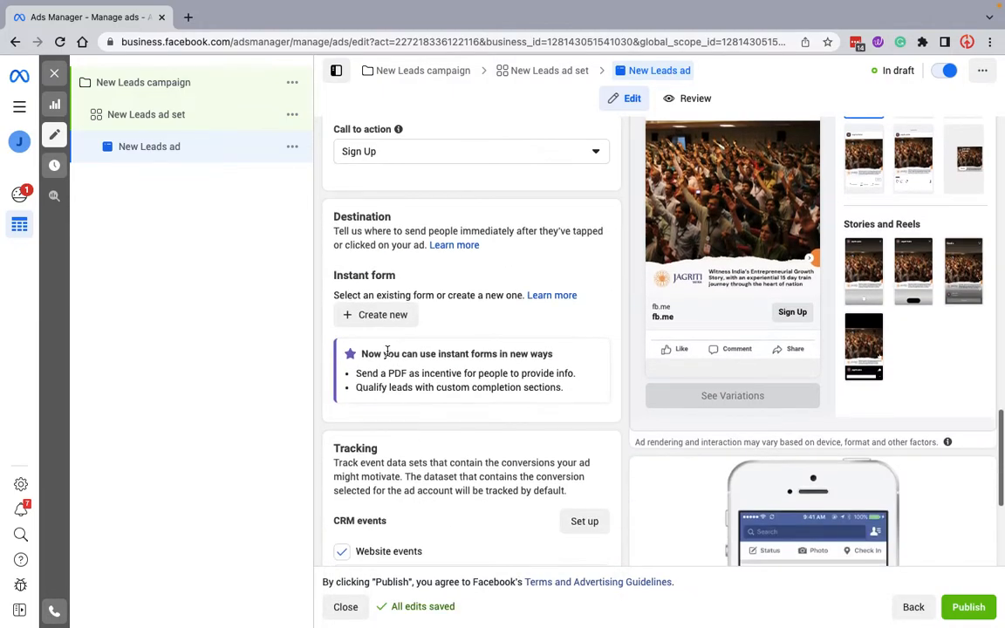
click(373, 315)
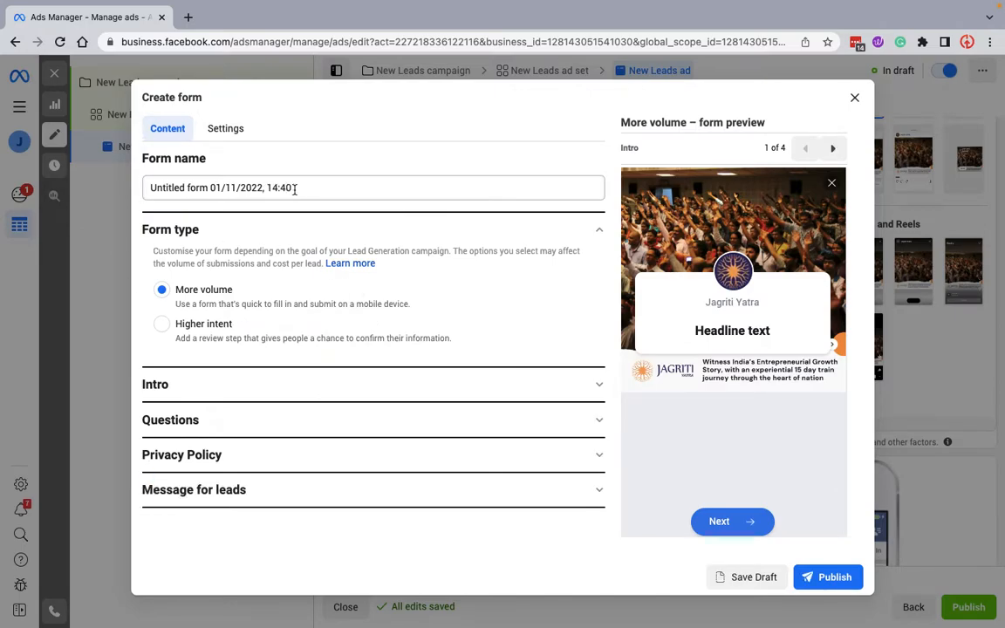
Review the form's intro settings and compare the list and paragraph formats for the greeting description
click(177, 385)
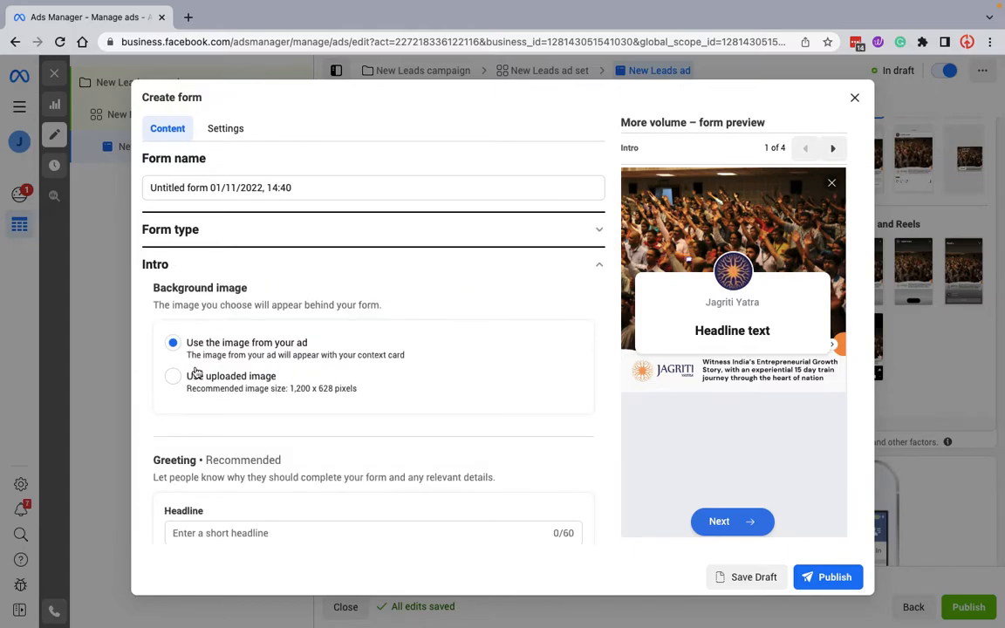
scroll(196, 375, down, 3)
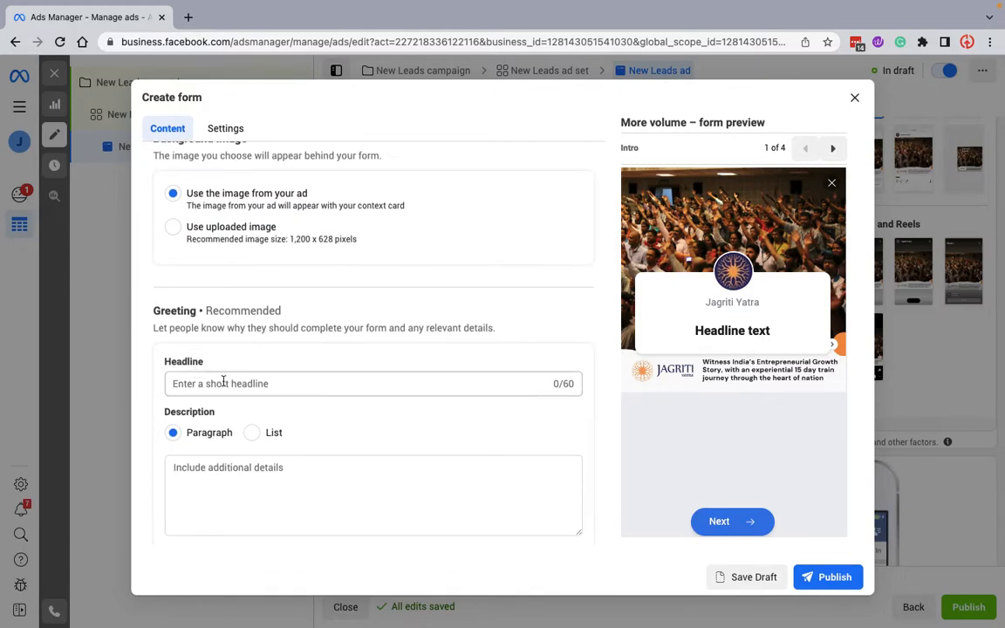
scroll(314, 467, down, 1)
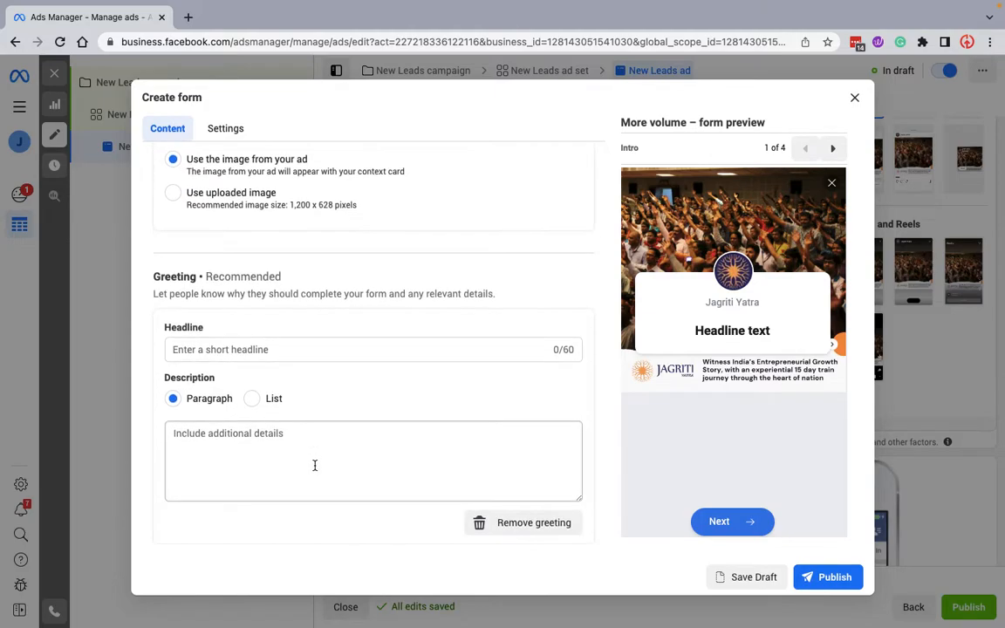
click(260, 398)
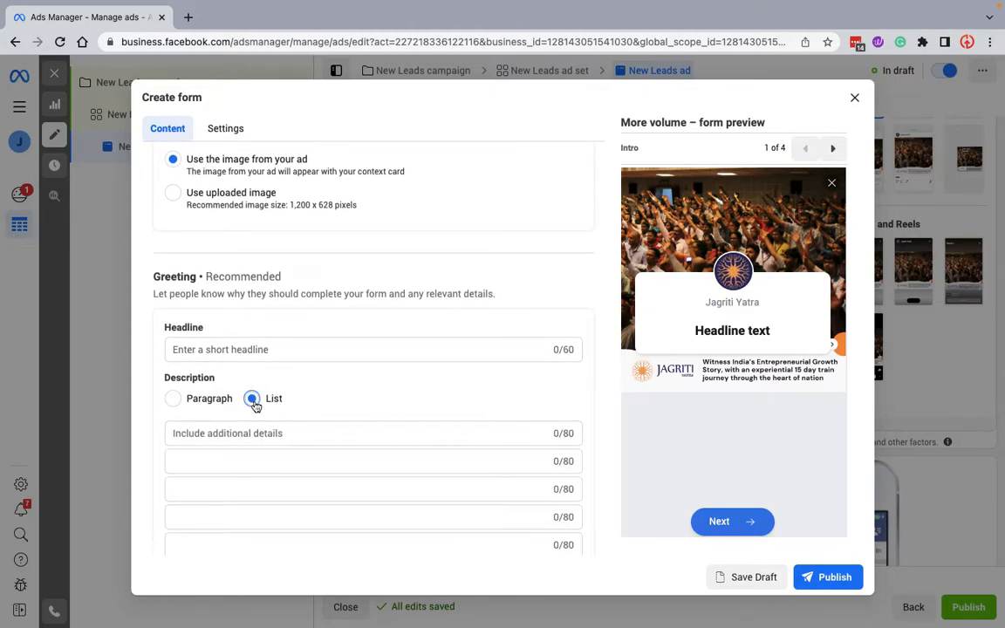
click(173, 399)
scroll(322, 423, down, 3)
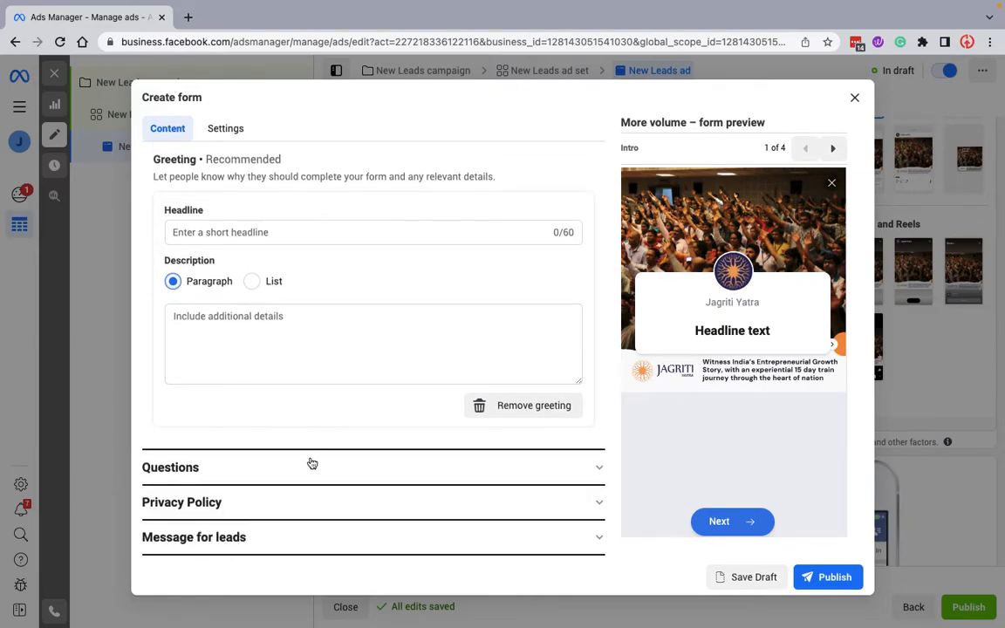
Add a Phone number contact field to the prefill questions of the instant form
click(312, 464)
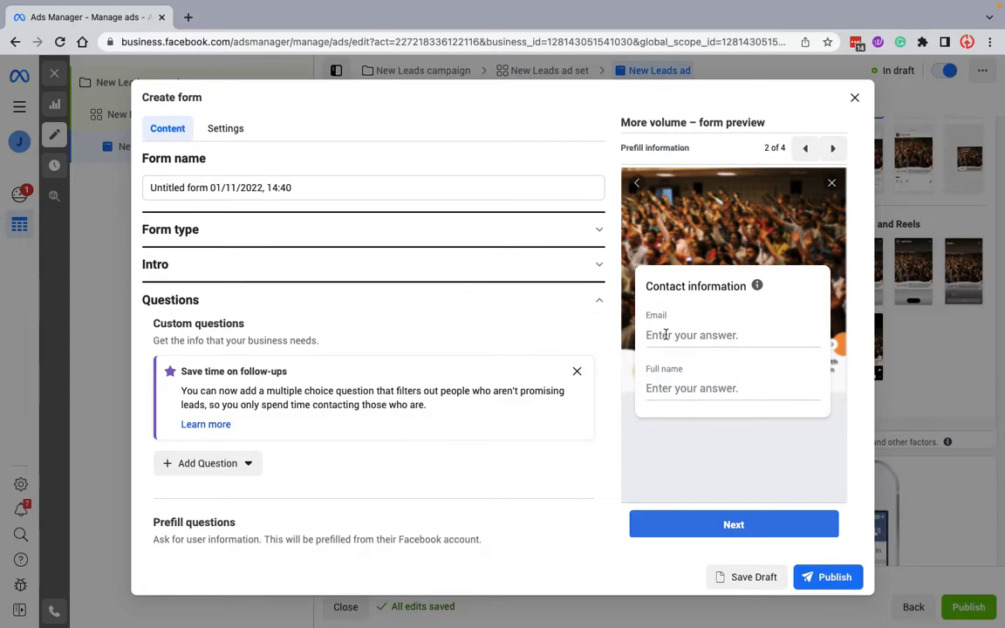
click(223, 463)
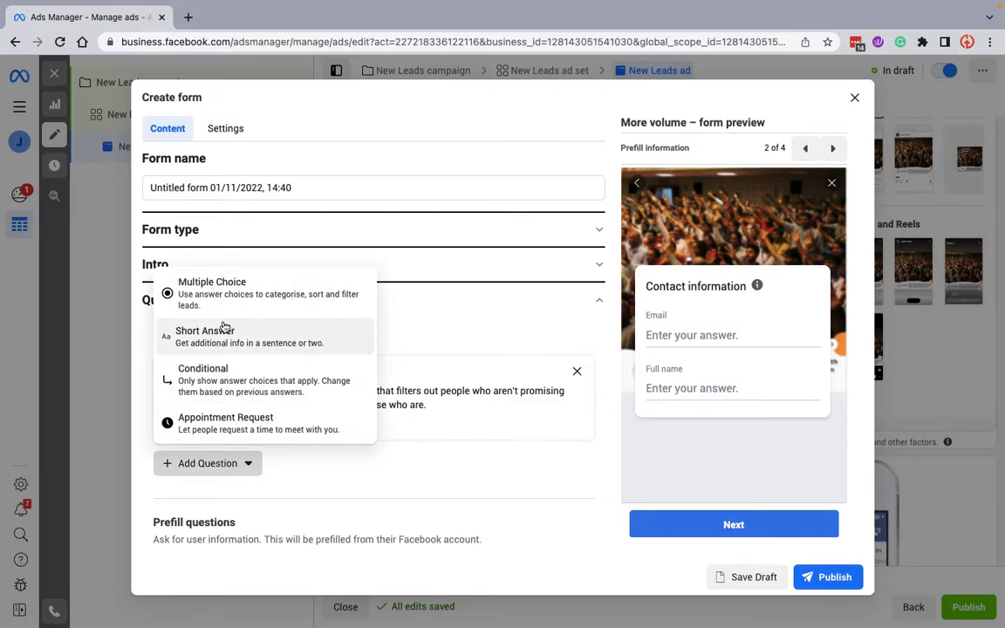
click(429, 478)
scroll(429, 477, down, 2)
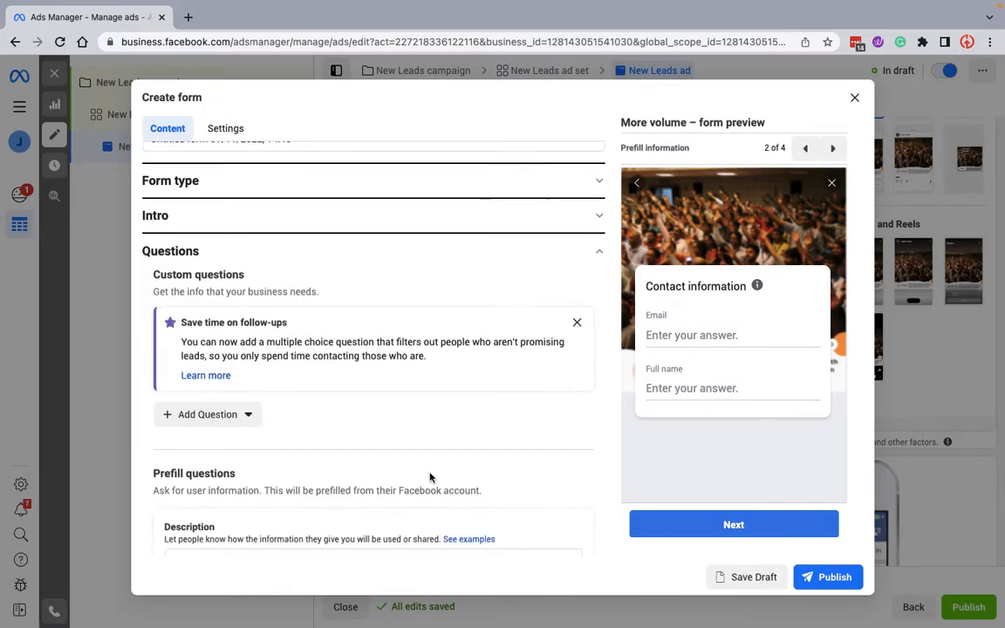
scroll(341, 449, down, 3)
scroll(391, 463, down, 2)
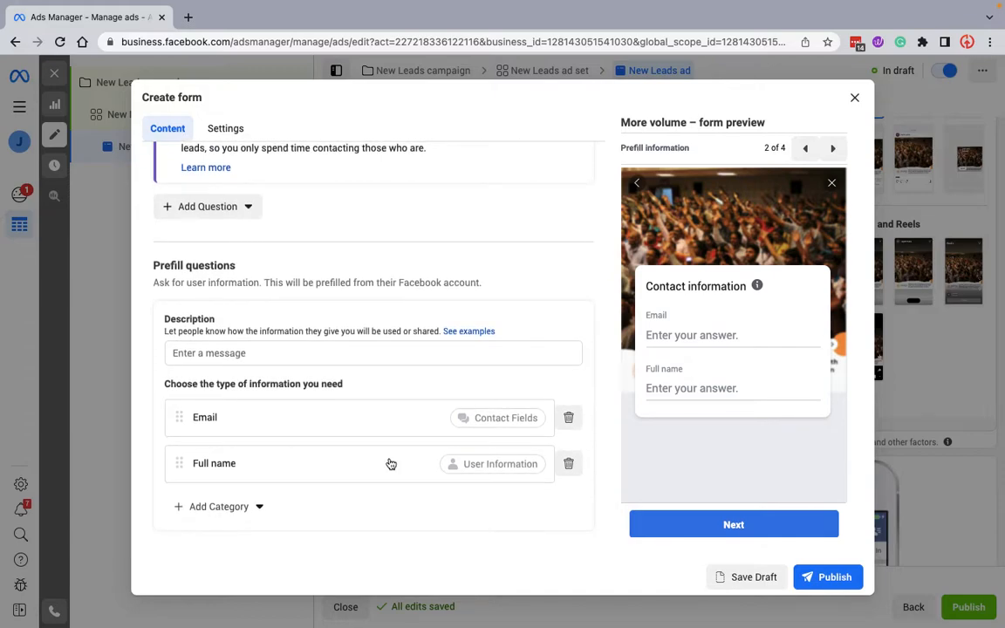
click(212, 424)
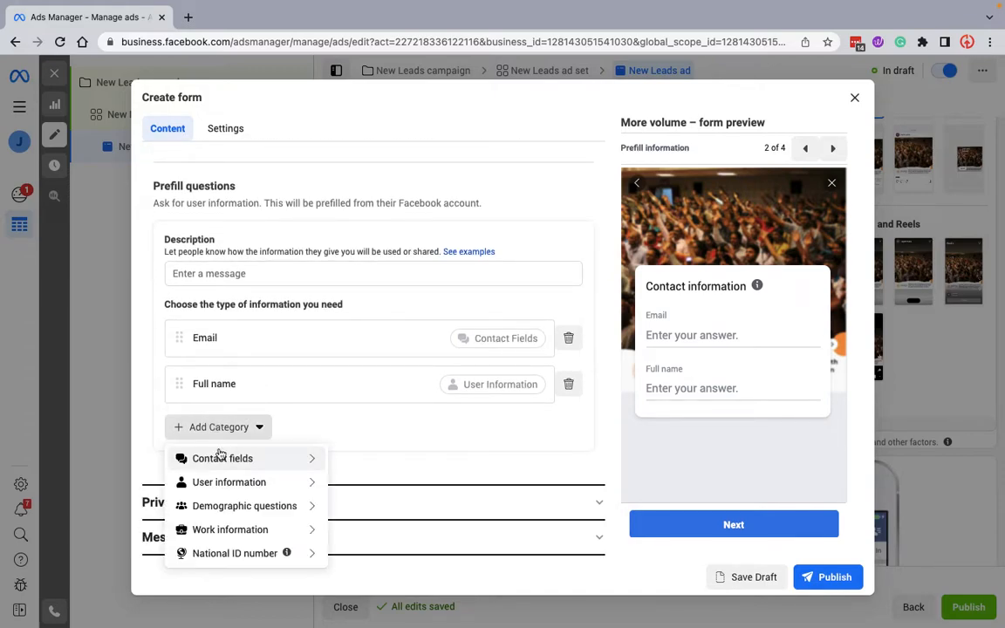
mouse_move(231, 461)
click(371, 480)
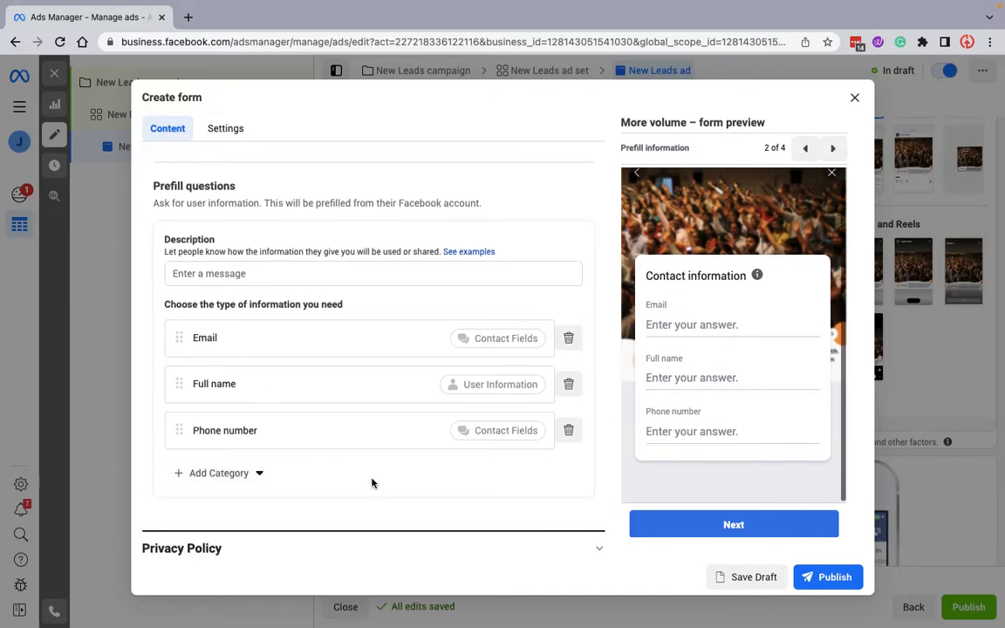
Reorder the prefill questions to Full name, Phone number, Email
click(236, 474)
mouse_move(225, 524)
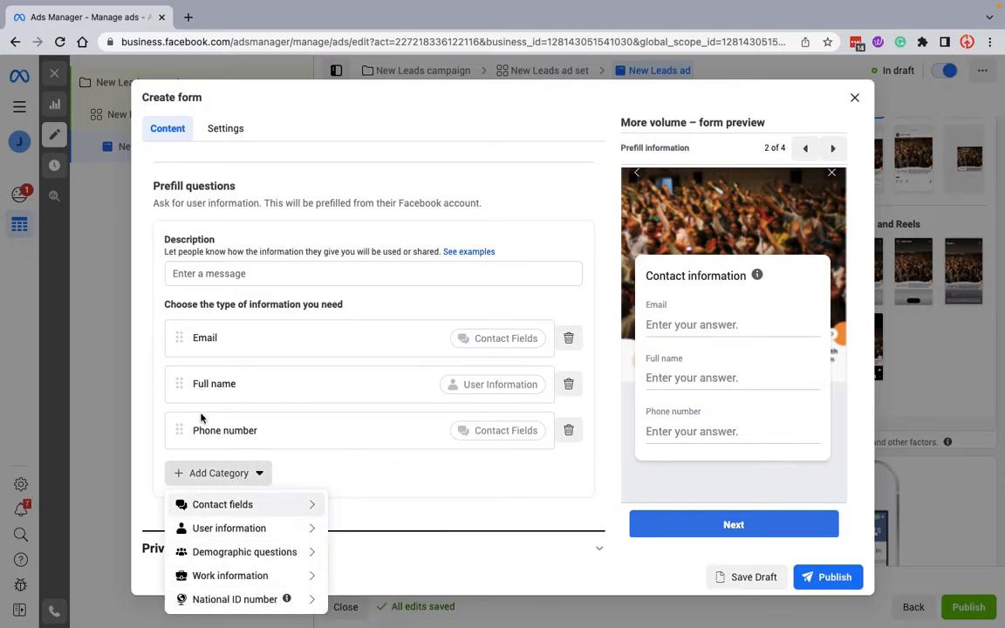
drag(181, 336, 183, 415)
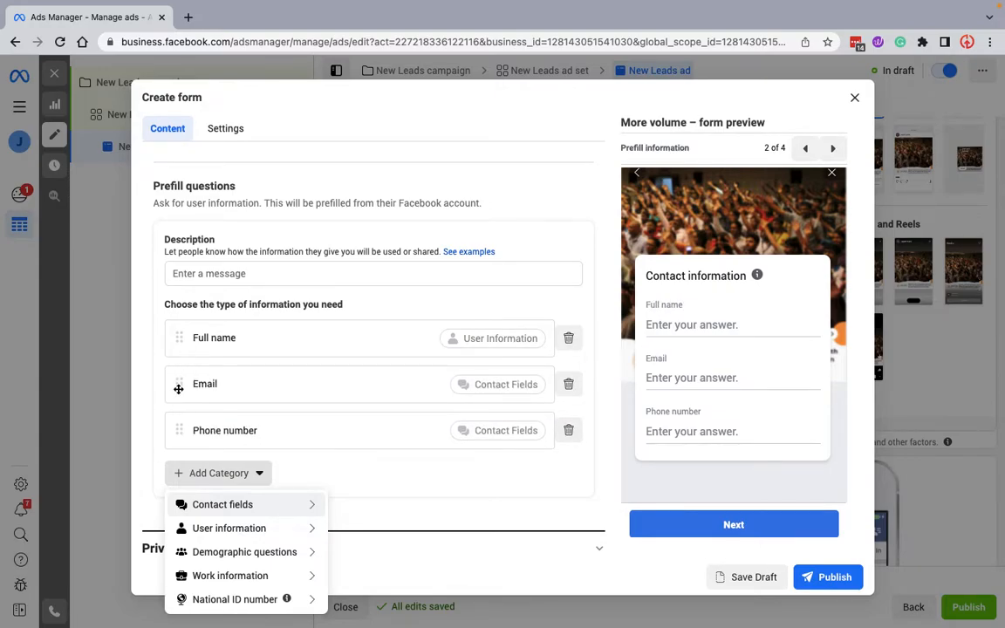
drag(178, 388, 180, 426)
click(488, 455)
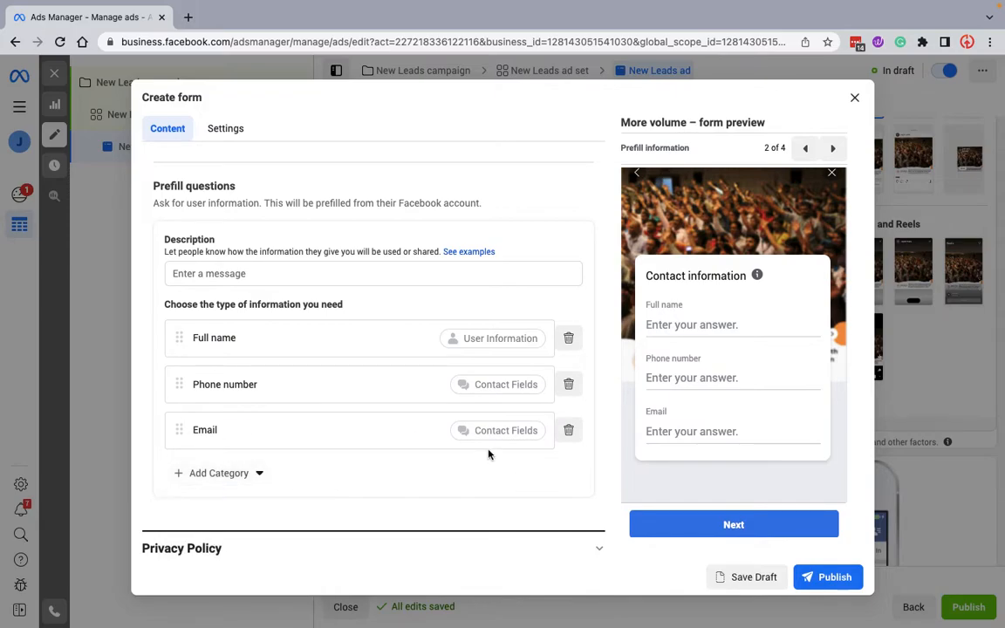
Review the custom question types that can be added to the form
scroll(338, 384, up, 3)
click(206, 261)
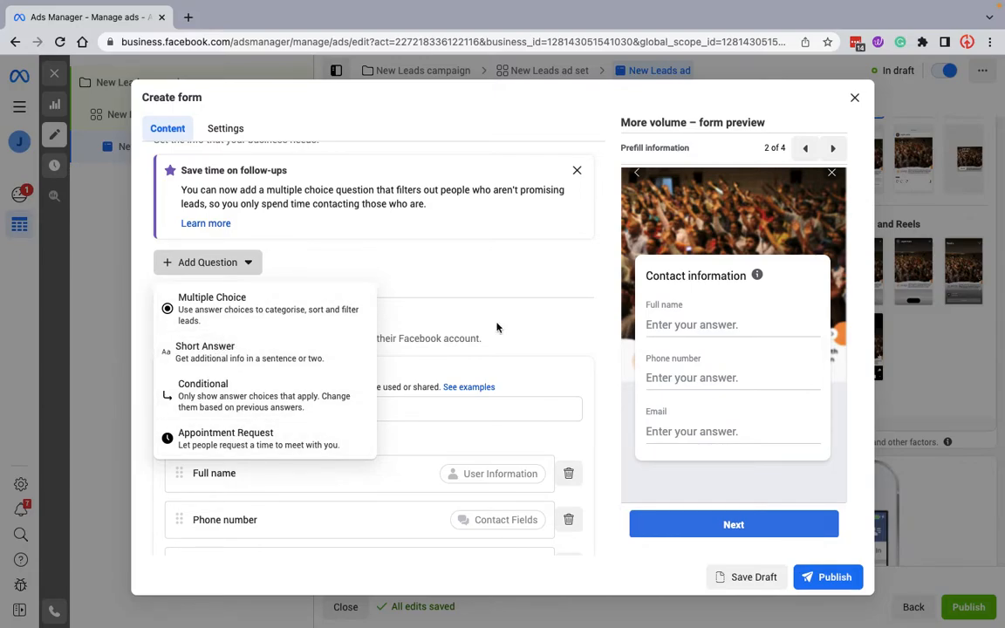
click(526, 323)
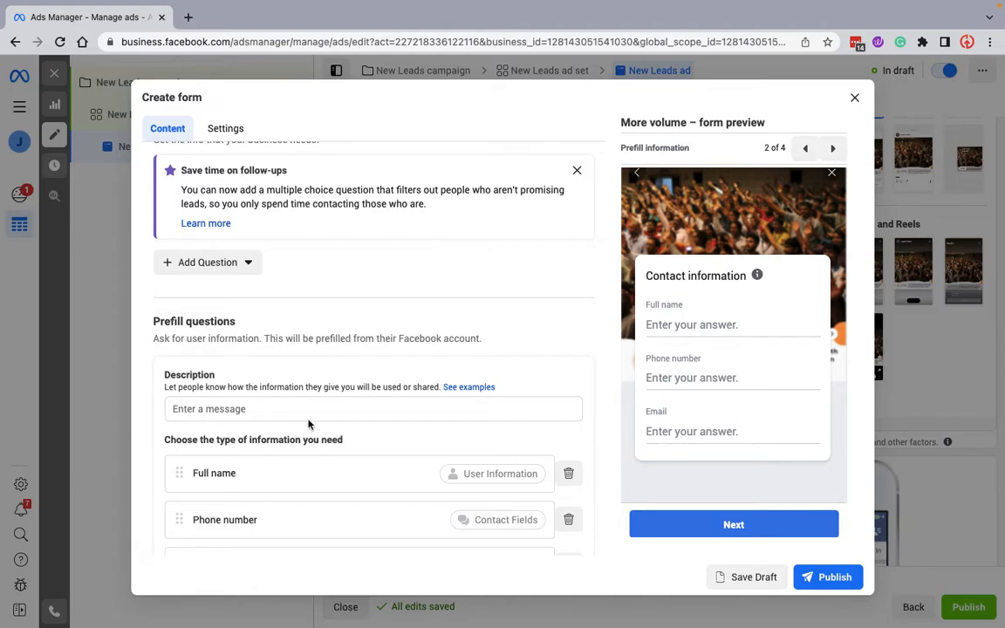
scroll(321, 416, down, 5)
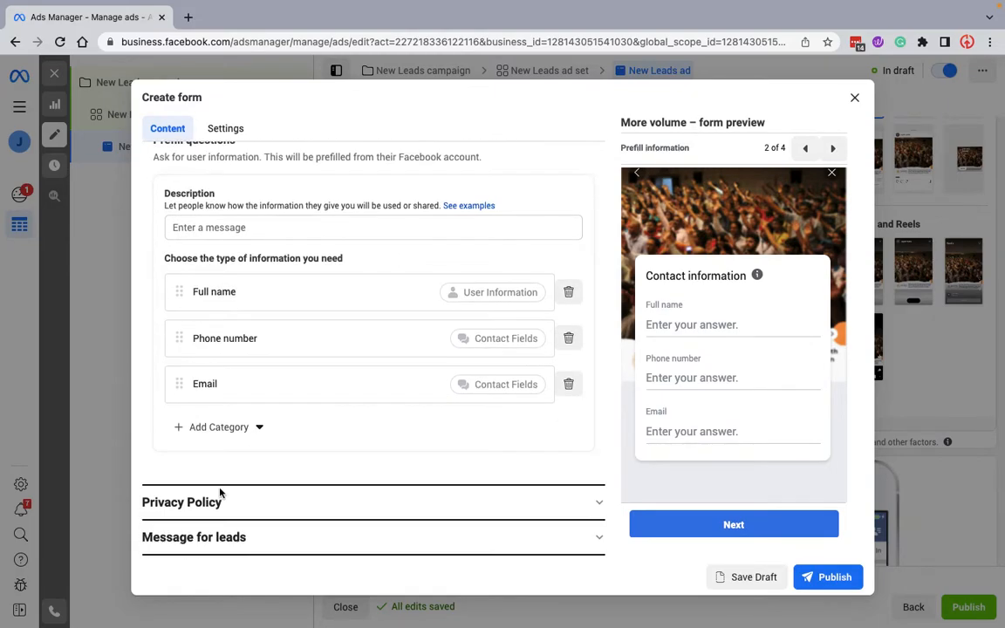
Expand the form's privacy policy settings and open jagritiyatra.com in a new browser tab
click(294, 490)
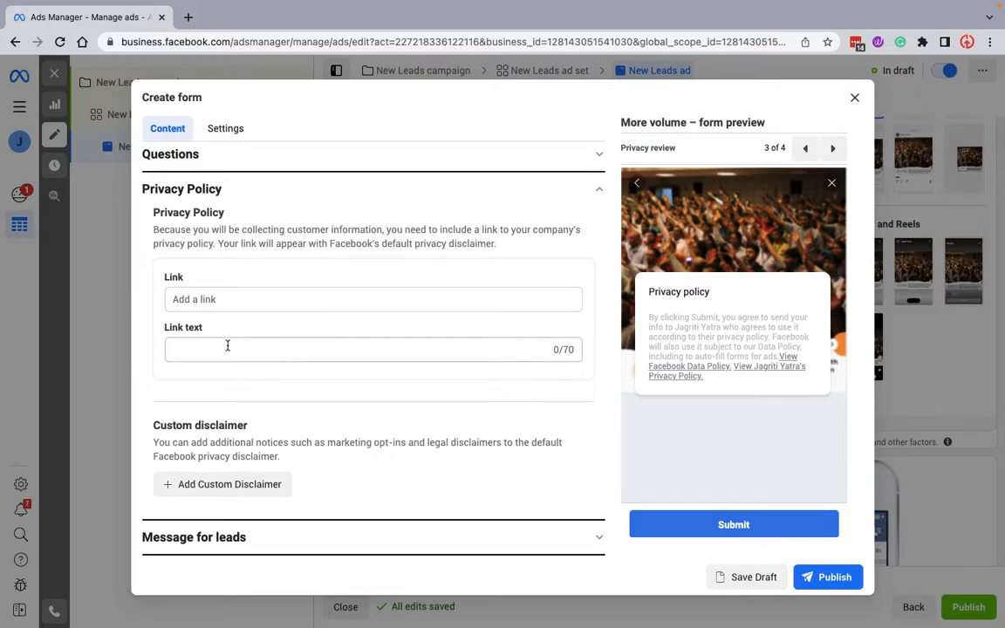
click(188, 16)
text(jag)
key(Return)
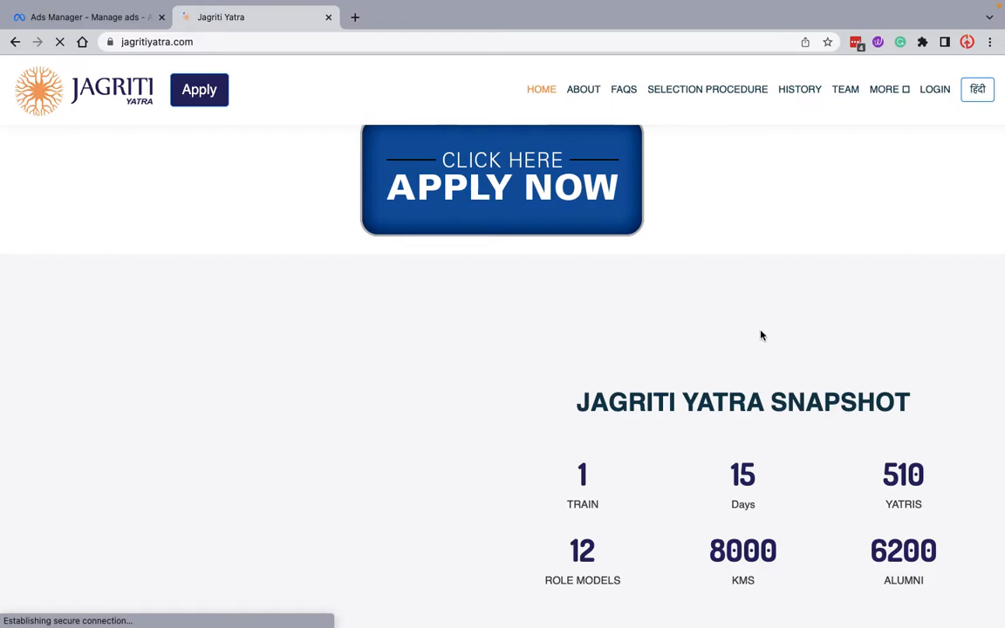
Look through the Jagriti Yatra home page for a policy link, go to its About section and copy that page address
click(585, 91)
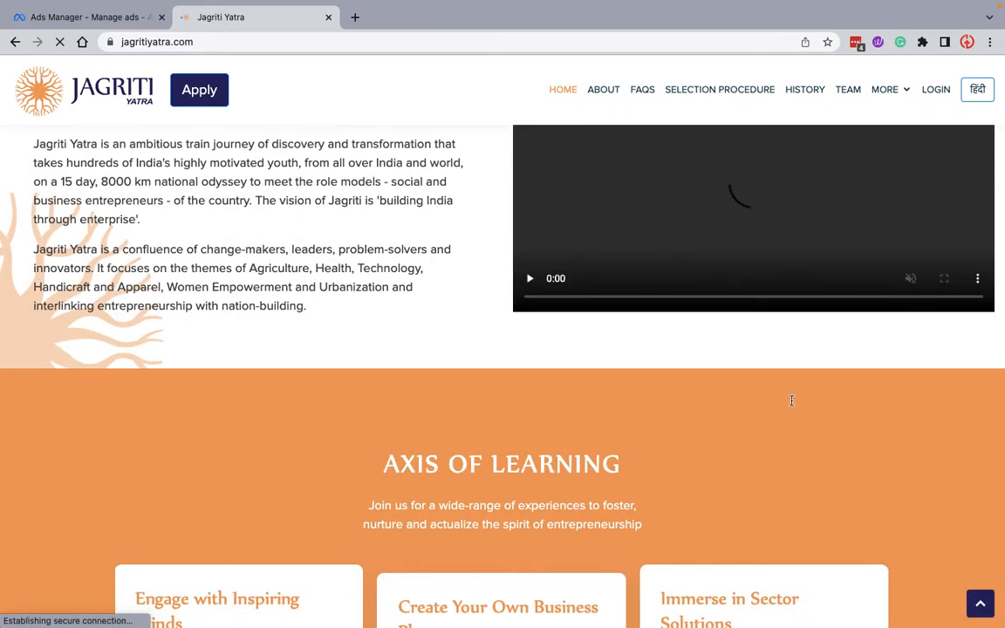
scroll(718, 440, down, 20)
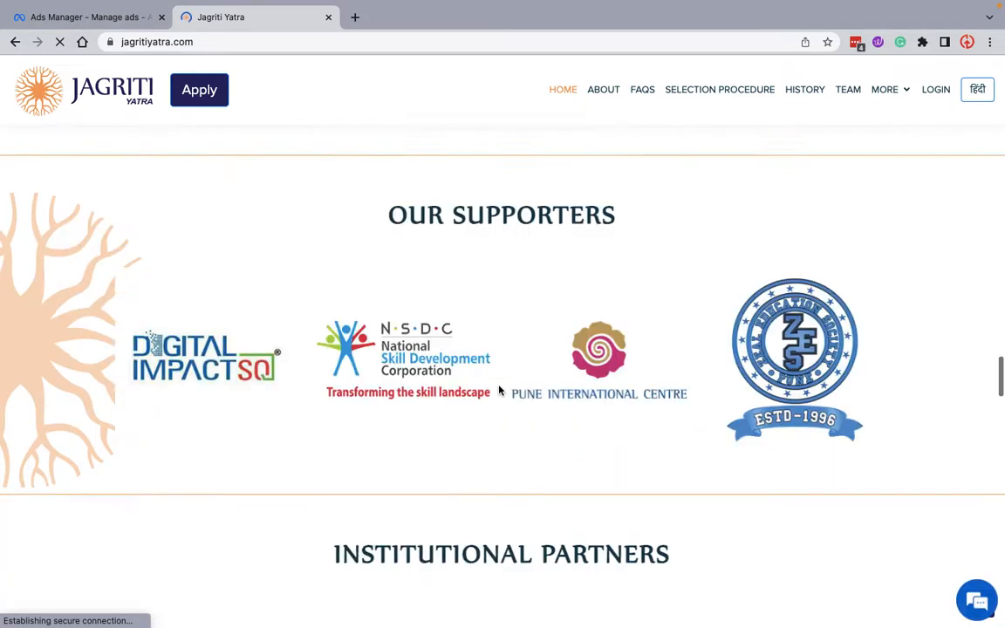
scroll(500, 390, down, 15)
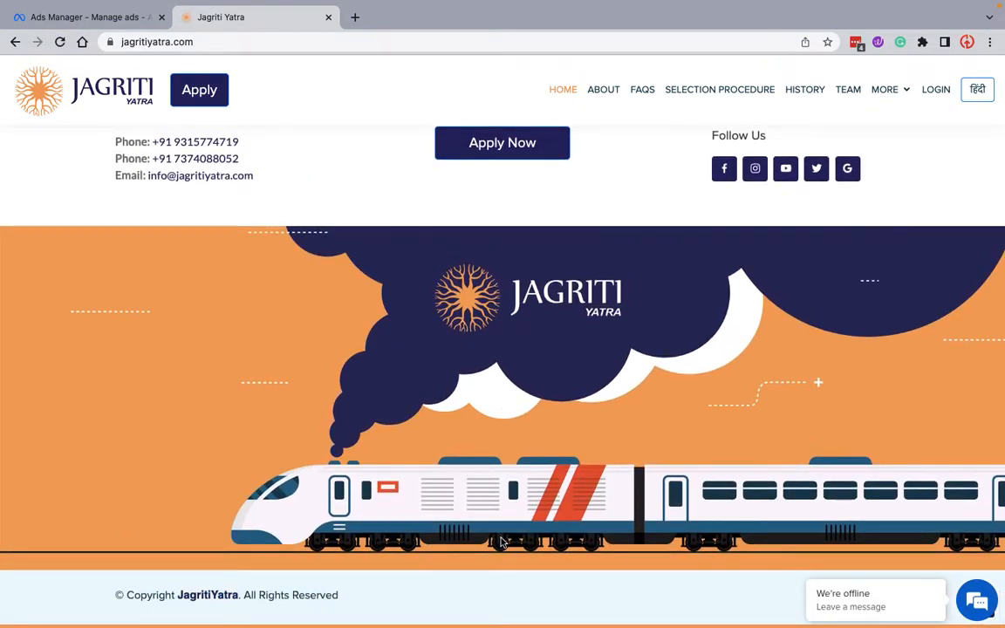
scroll(340, 332, up, 2)
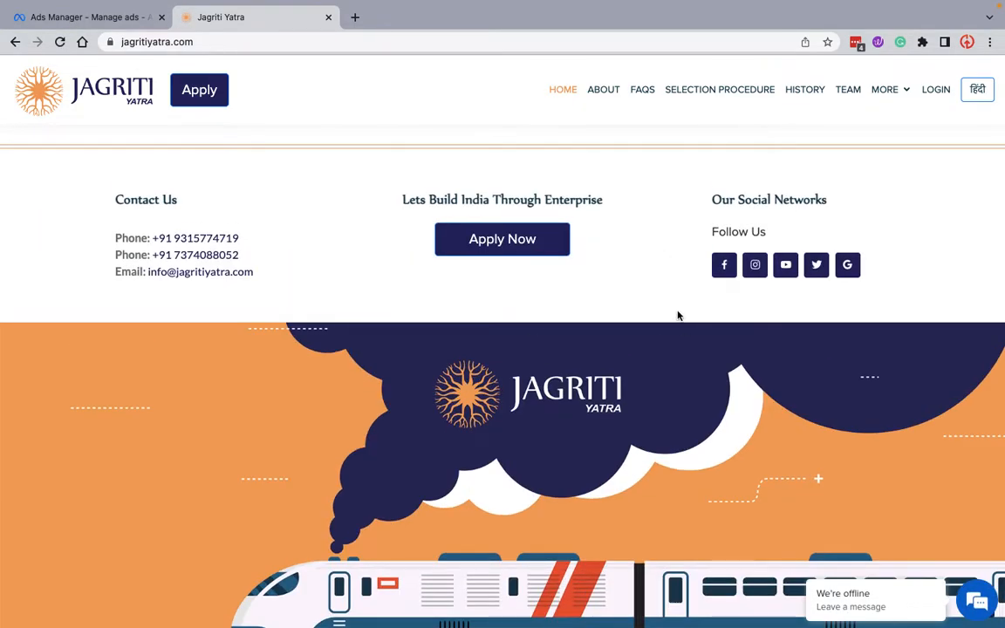
scroll(633, 327, down, 2)
click(611, 92)
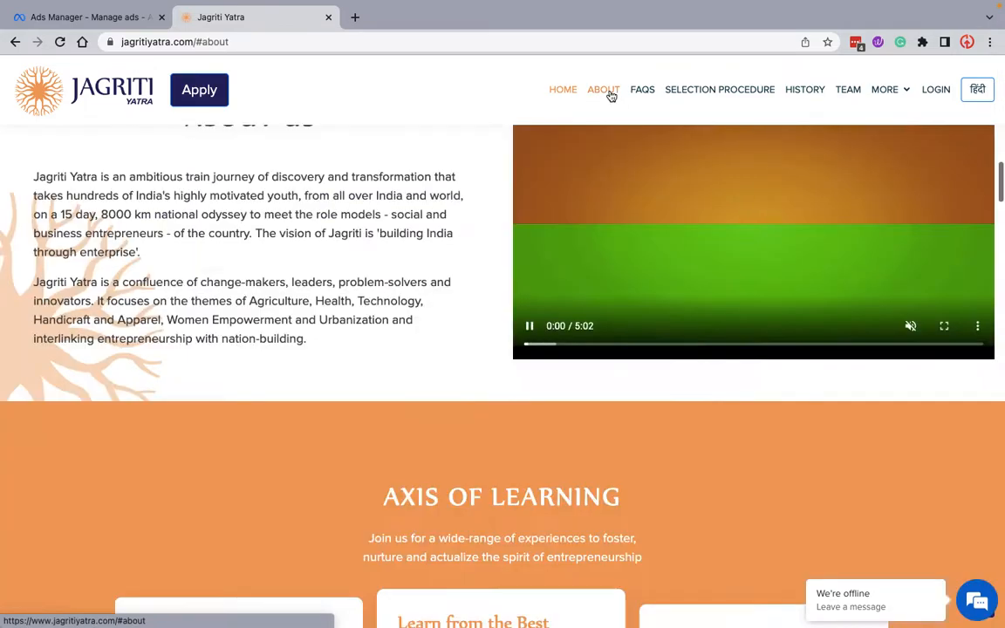
click(229, 45)
key(ctrl+c)
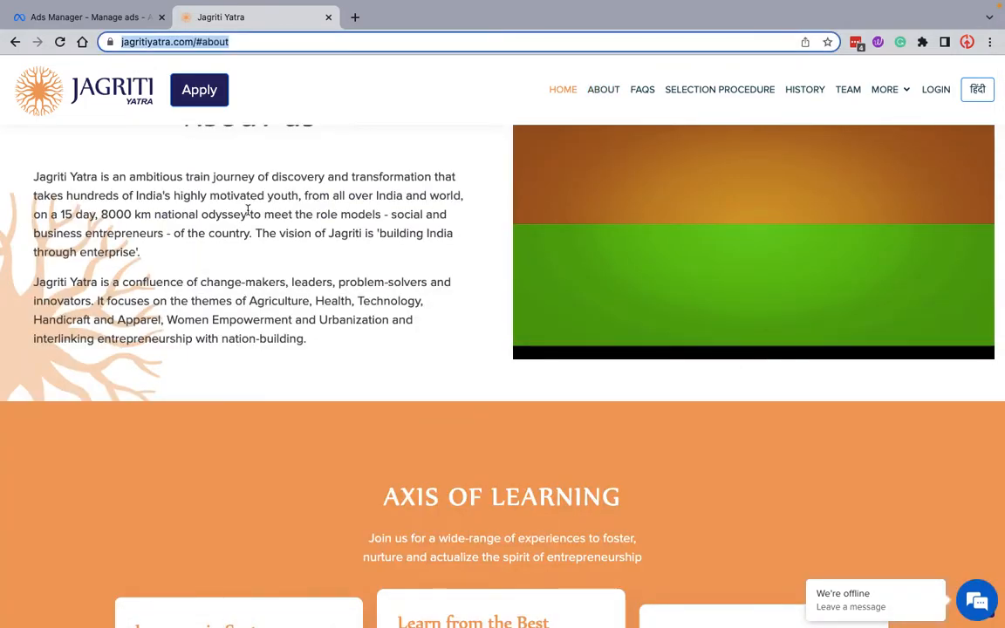
click(56, 17)
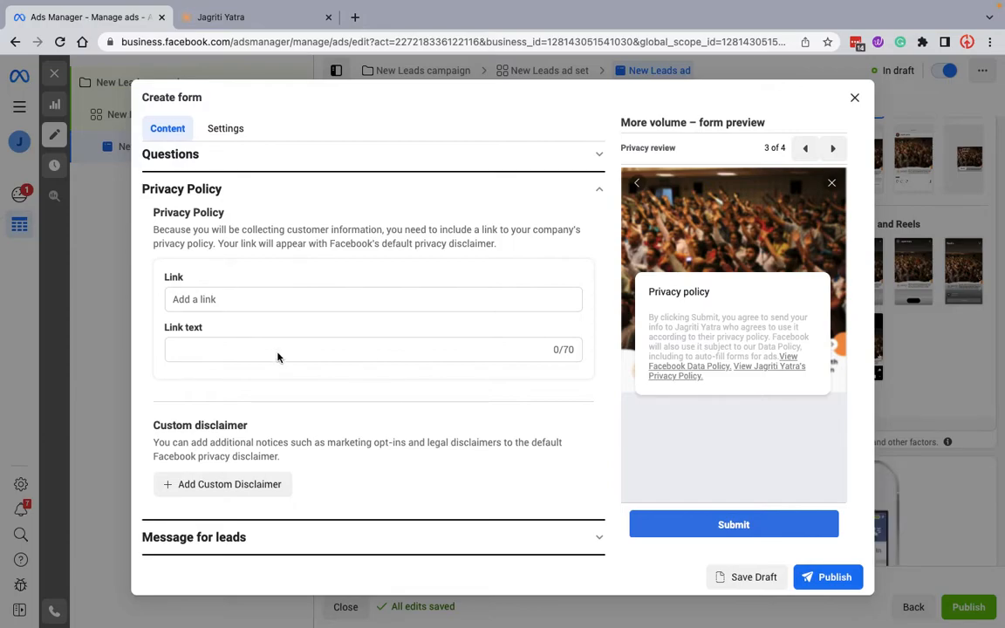
click(288, 301)
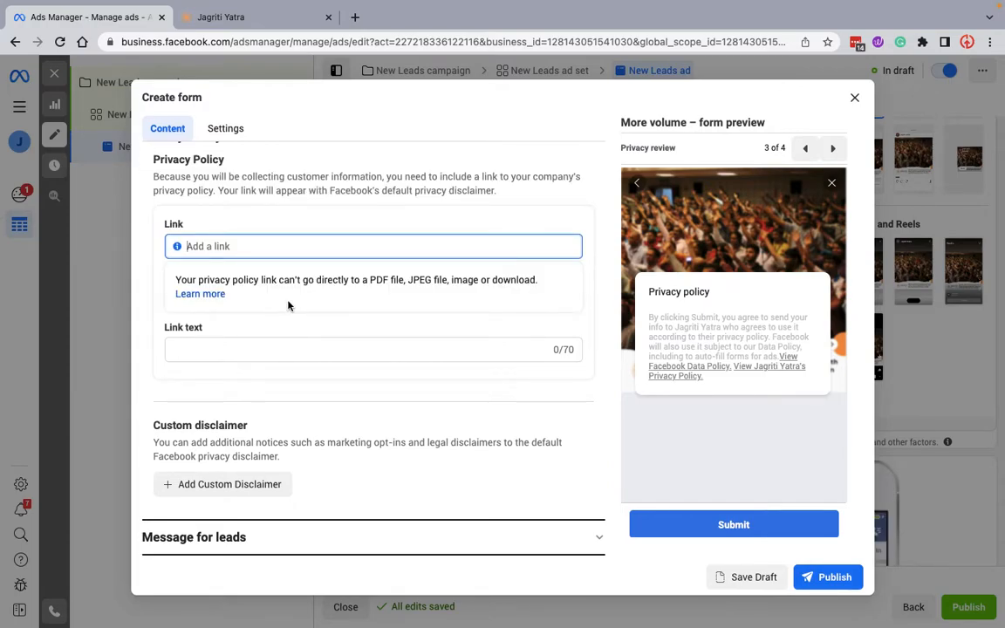
key(ctrl+v)
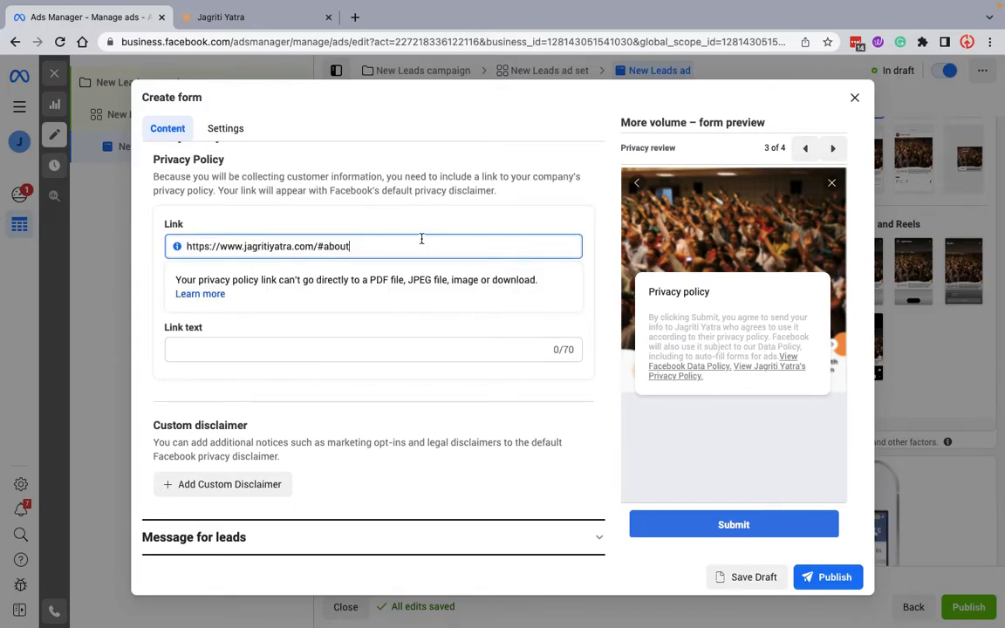
click(385, 390)
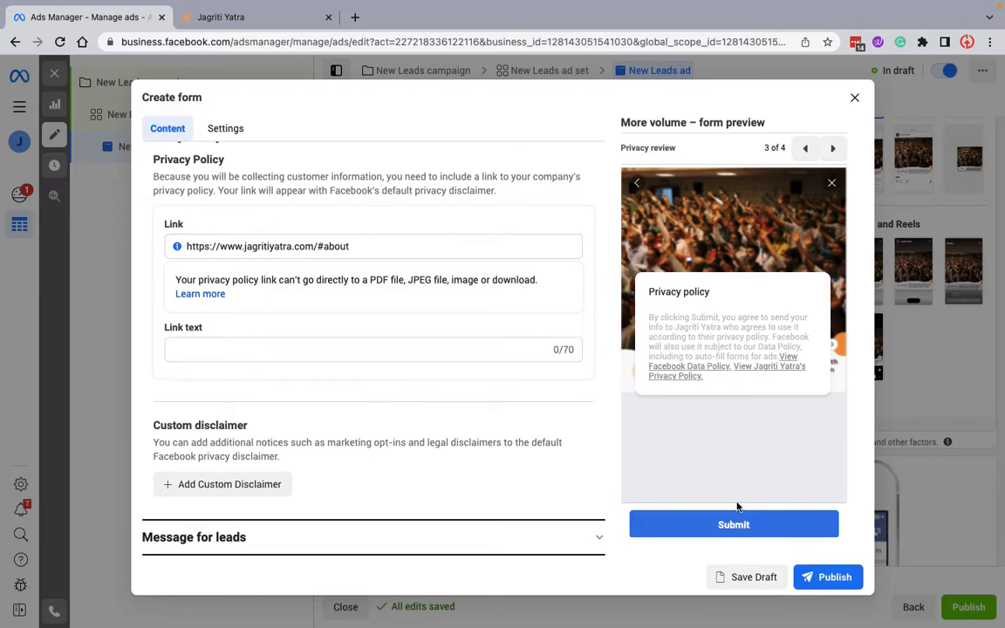
Change the instant form's type to Higher intent
scroll(237, 368, up, 5)
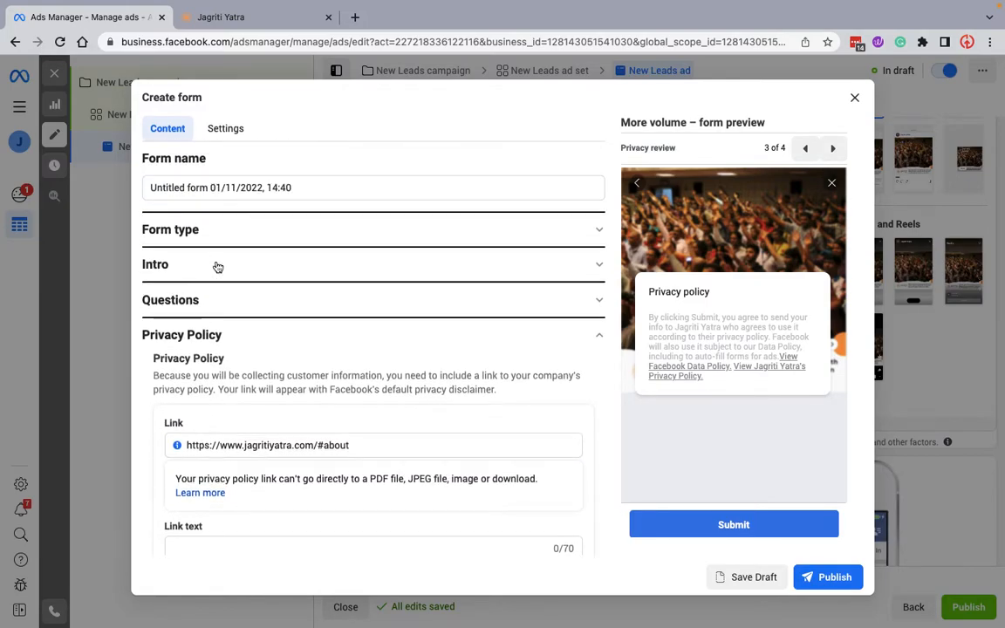
click(257, 234)
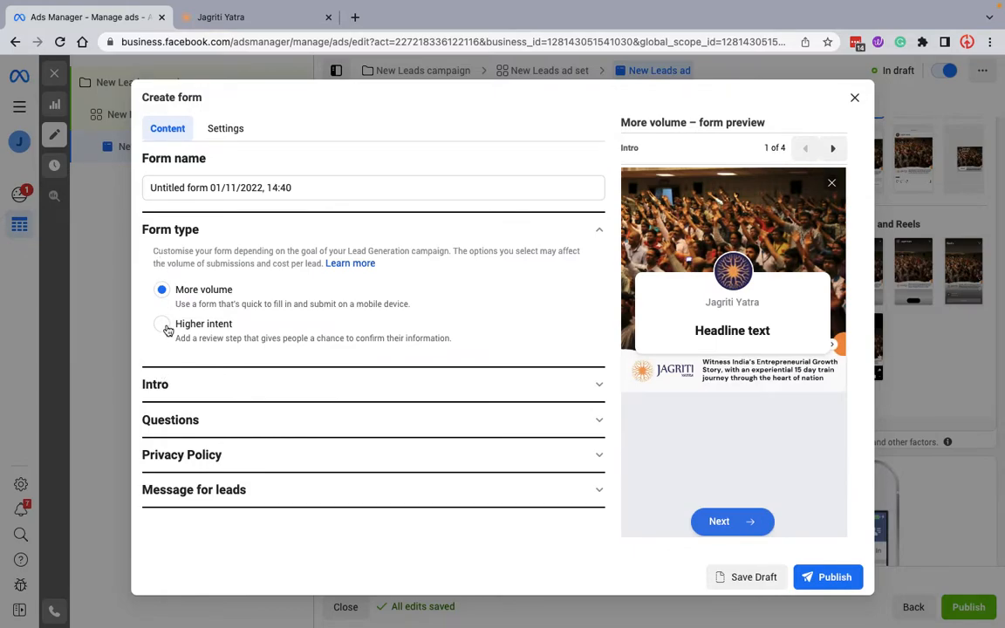
click(166, 326)
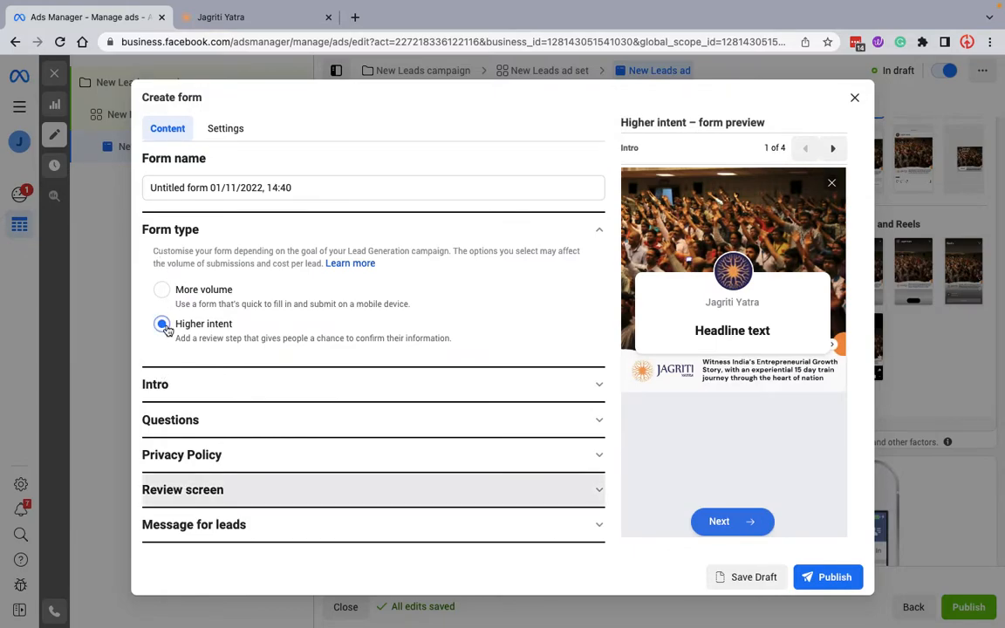
Copy the first About us paragraph from the Jagriti Yatra site into the greeting description of the form's intro in Ads Manager
click(303, 384)
click(258, 19)
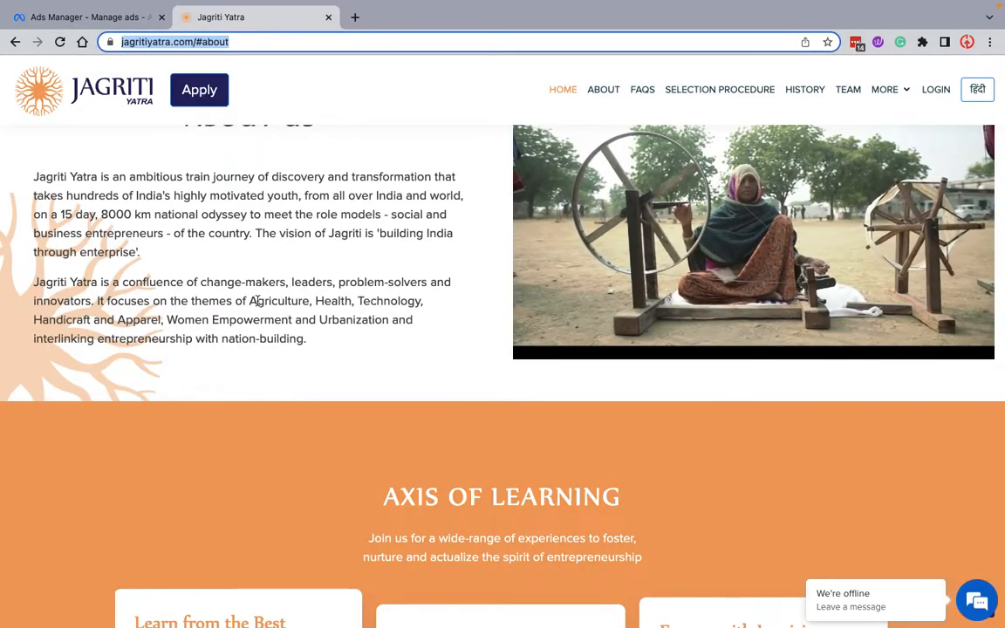
drag(33, 175, 155, 256)
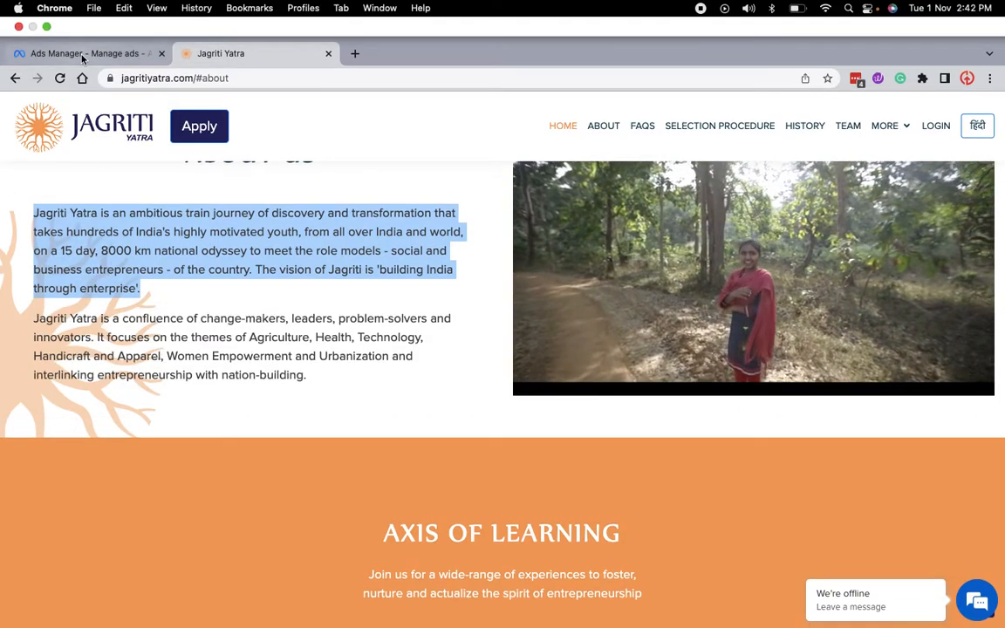
click(80, 53)
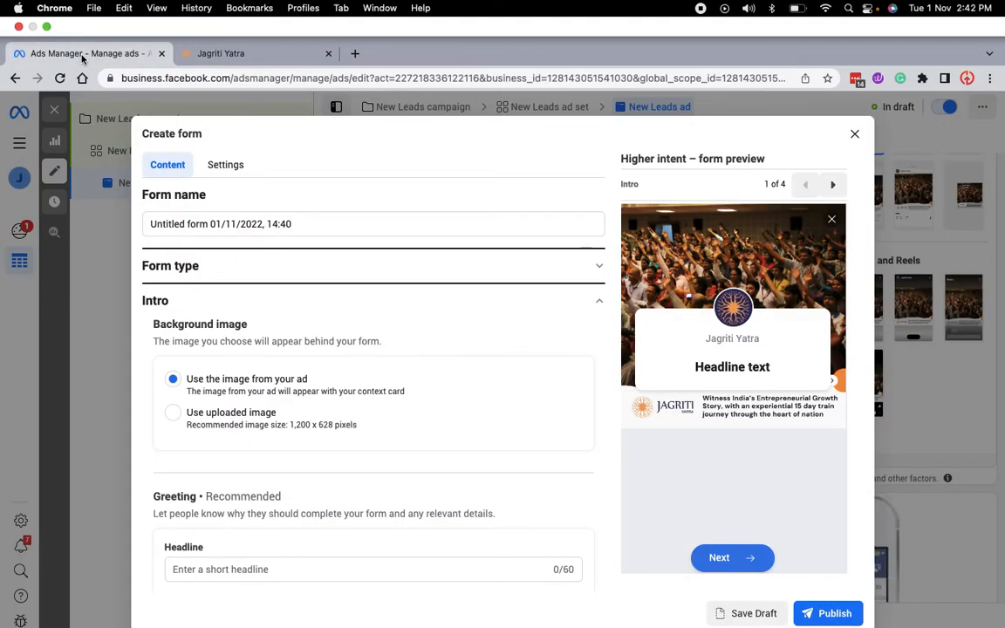
scroll(310, 452, down, 4)
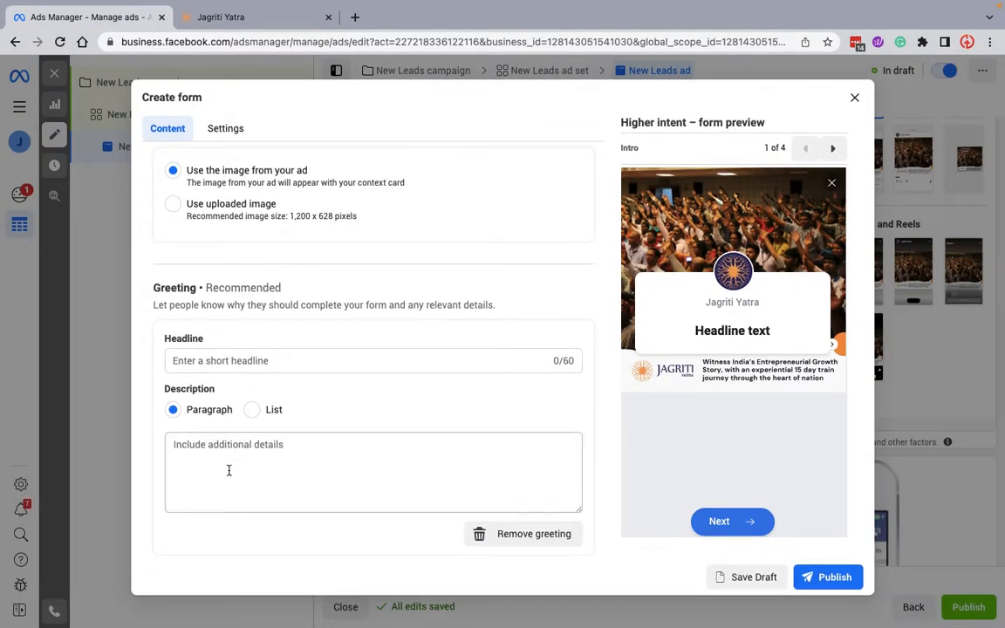
click(264, 461)
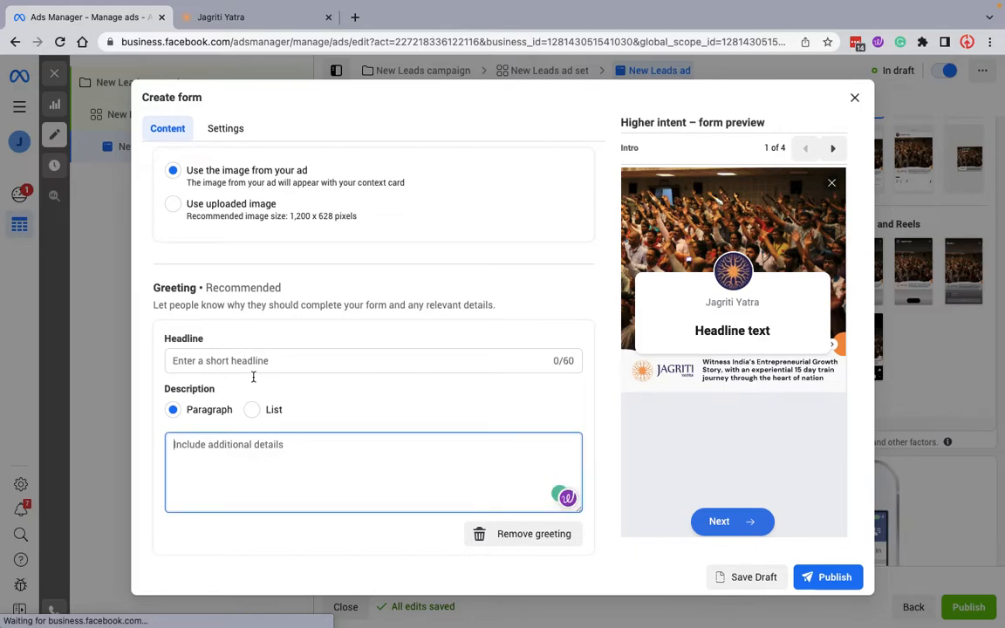
text(Jagriti Yatra is an ambitious train journey of discovery and transformation that takes hundreds of India's highly motivated youth, from all over India and world, on a 15 day, 8000 km national odyssey to meet the role models - social and business entrepreneurs - of the country. The vision of Jagriti Yatra is 'building India through enterprise'.)
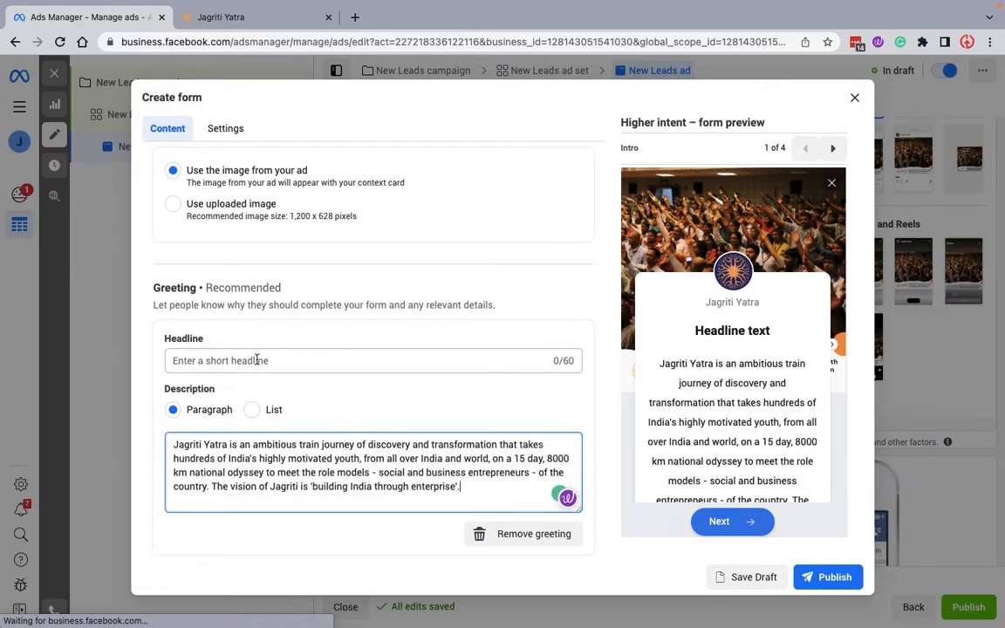
Set the greeting headline to "Registrations Open"
click(262, 360)
text(Regi)
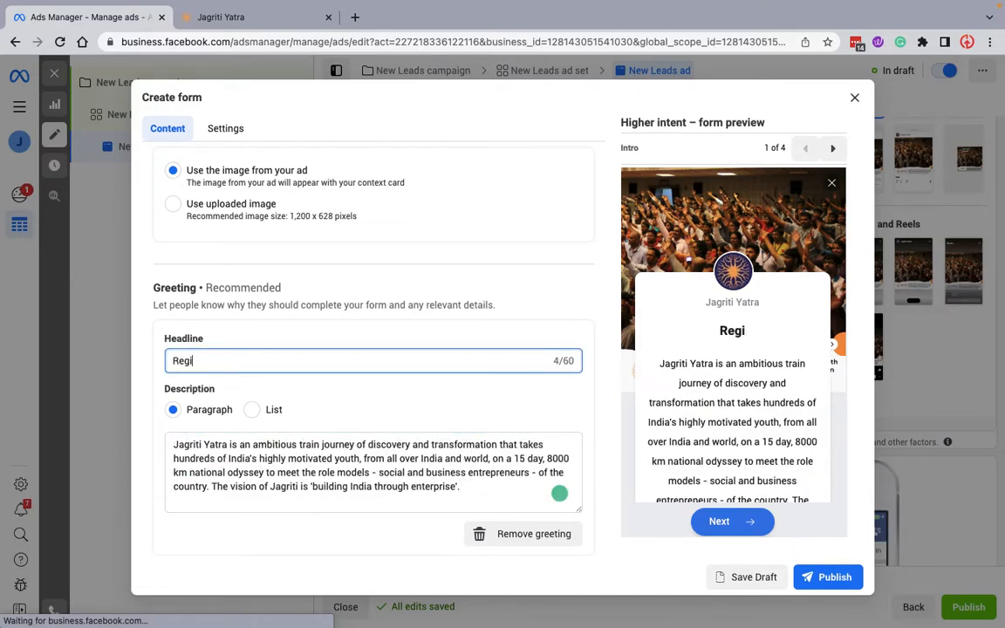
text(strations Open)
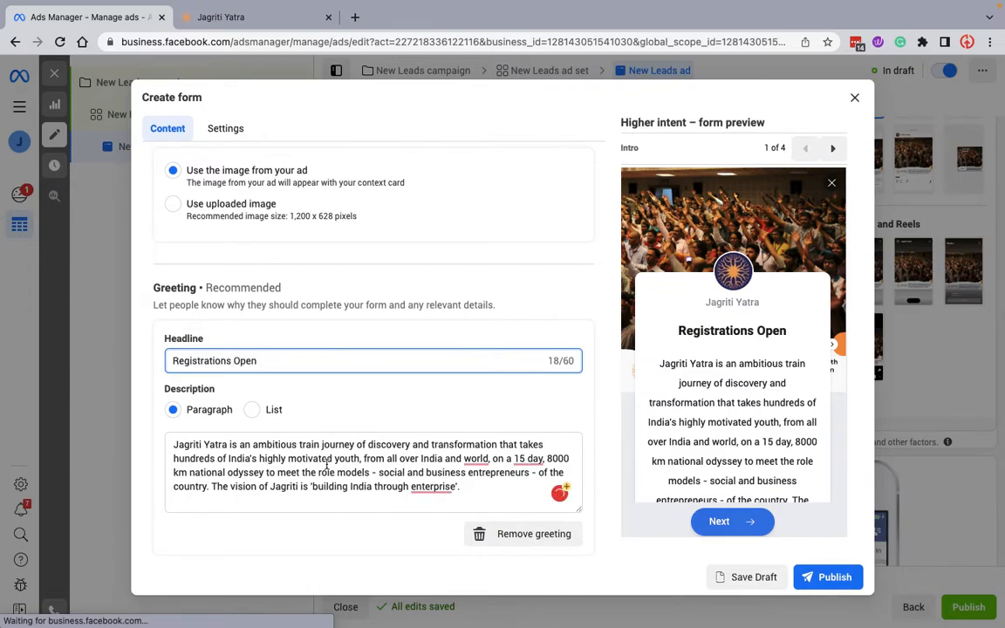
scroll(437, 396, down, 2)
mouse_move(437, 392)
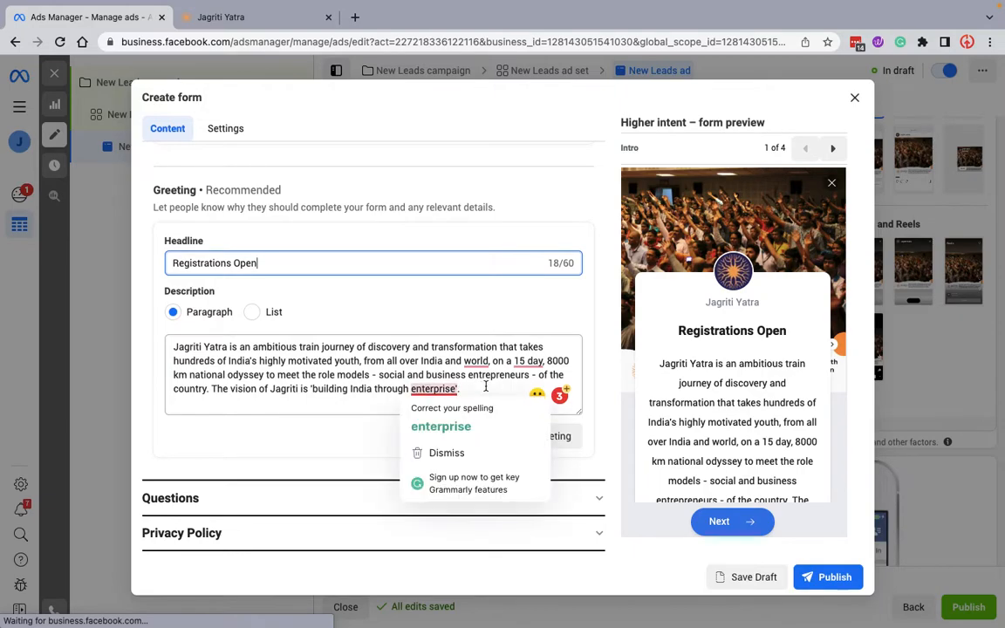
click(275, 395)
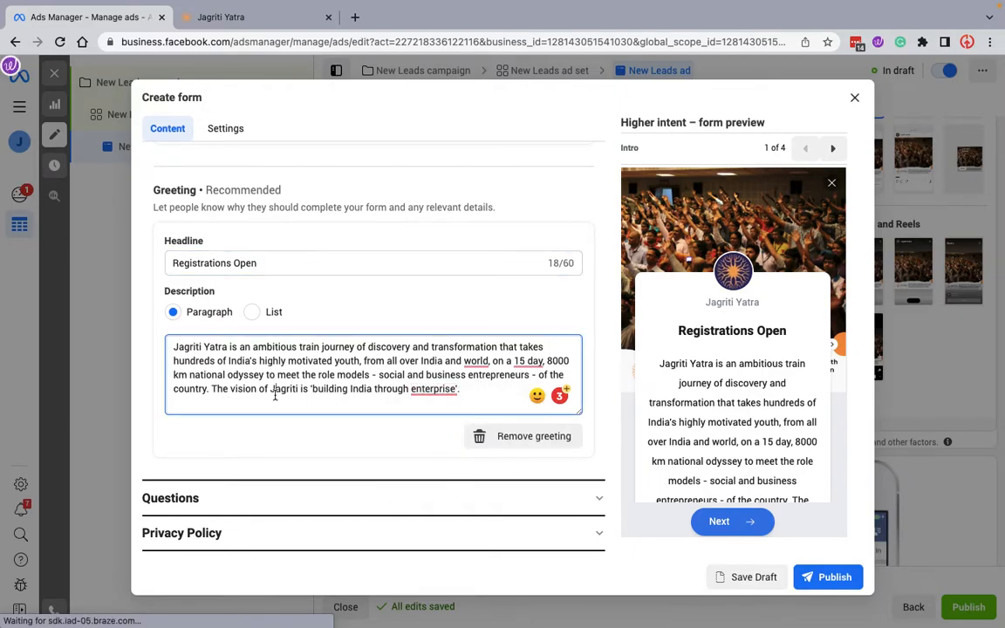
Review the form's privacy policy, review screen, message for leads, form type and intro settings
scroll(232, 498, down, 1)
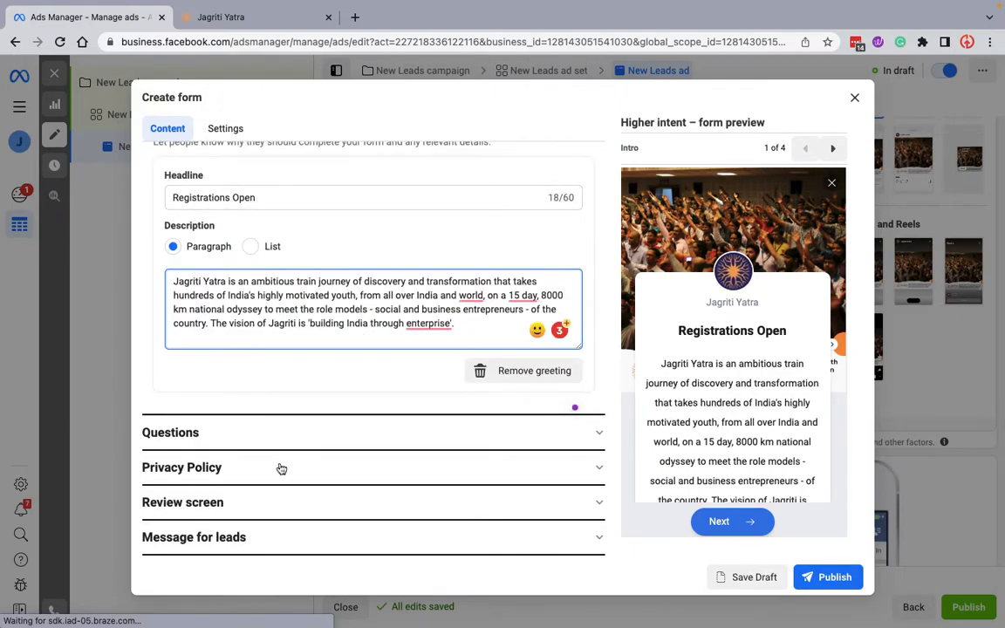
click(279, 469)
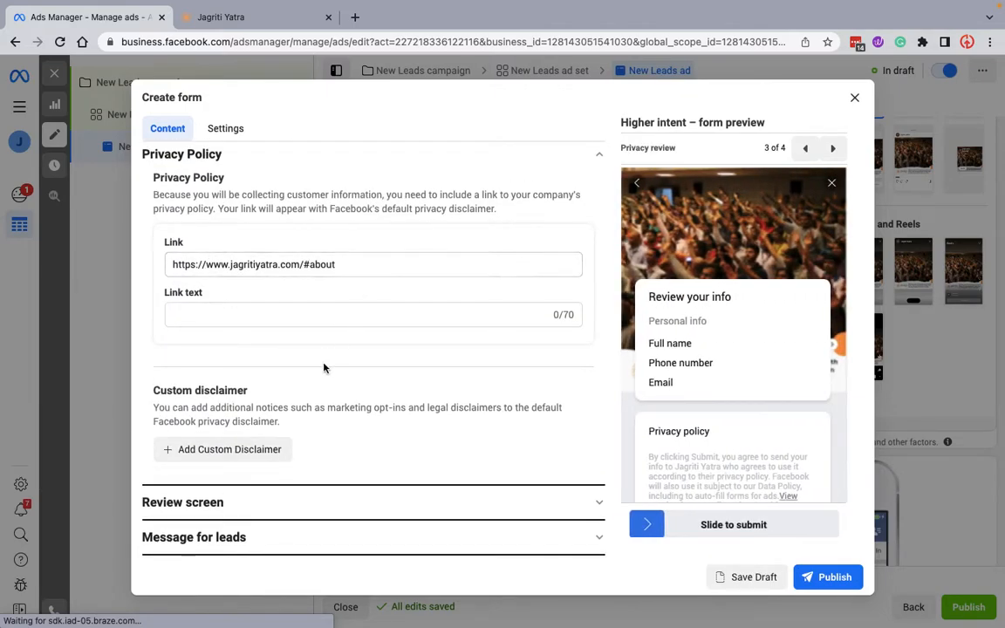
click(241, 503)
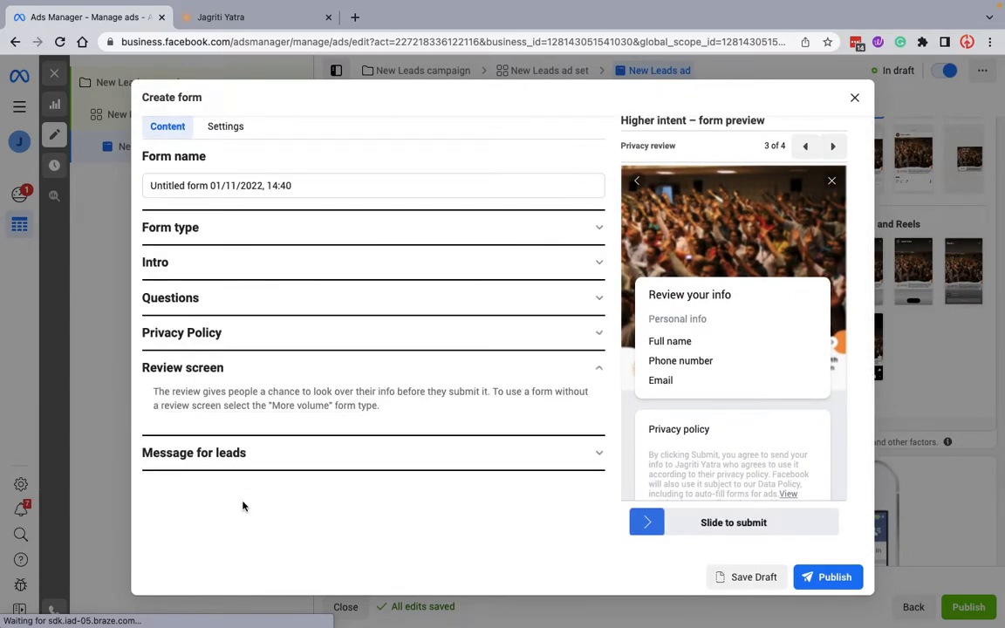
click(260, 457)
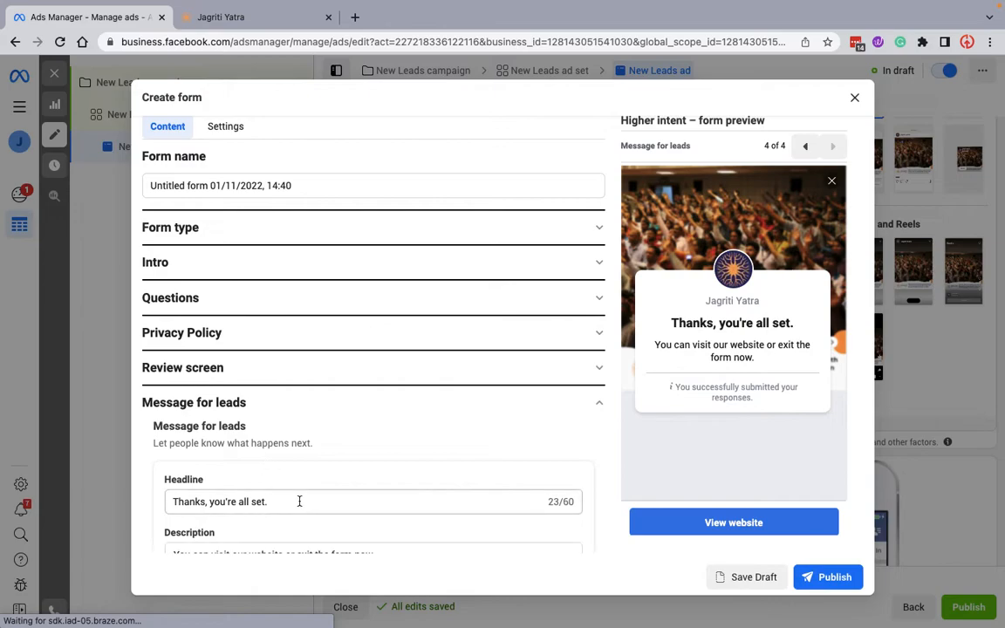
scroll(299, 502, down, 3)
scroll(170, 405, up, 3)
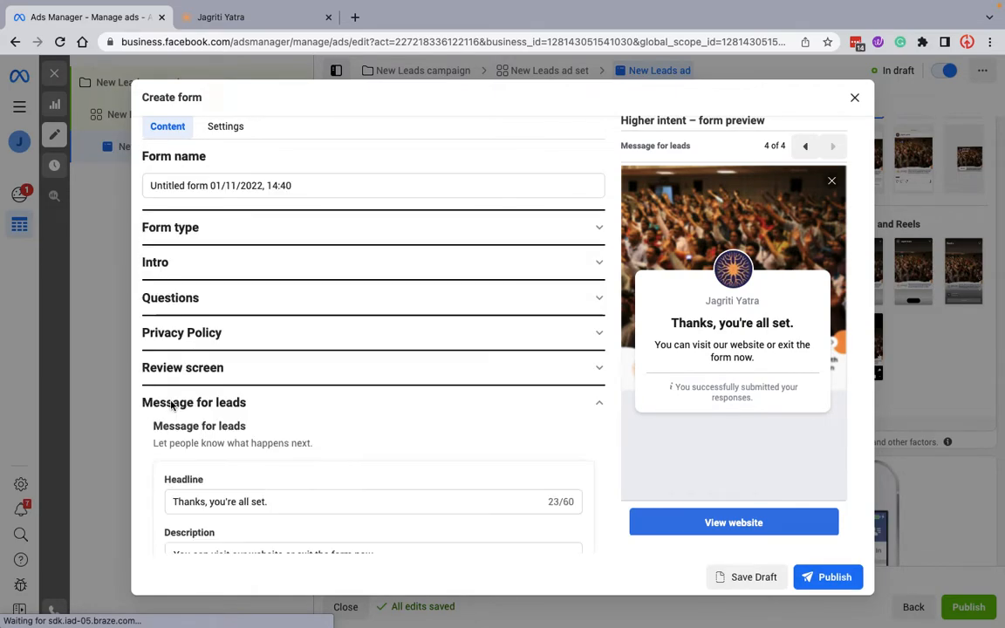
click(247, 228)
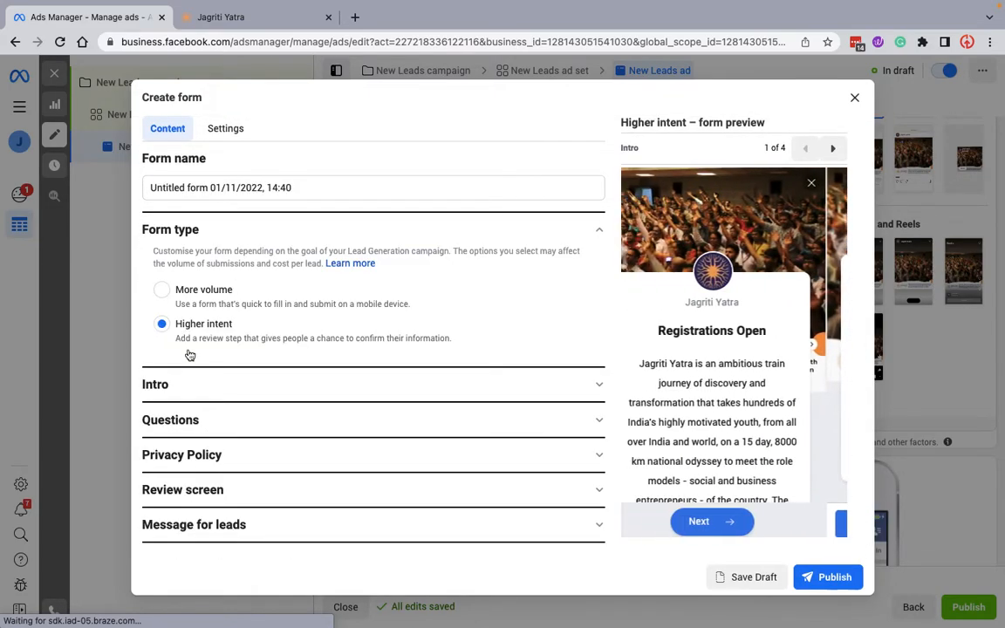
click(194, 393)
scroll(192, 436, down, 4)
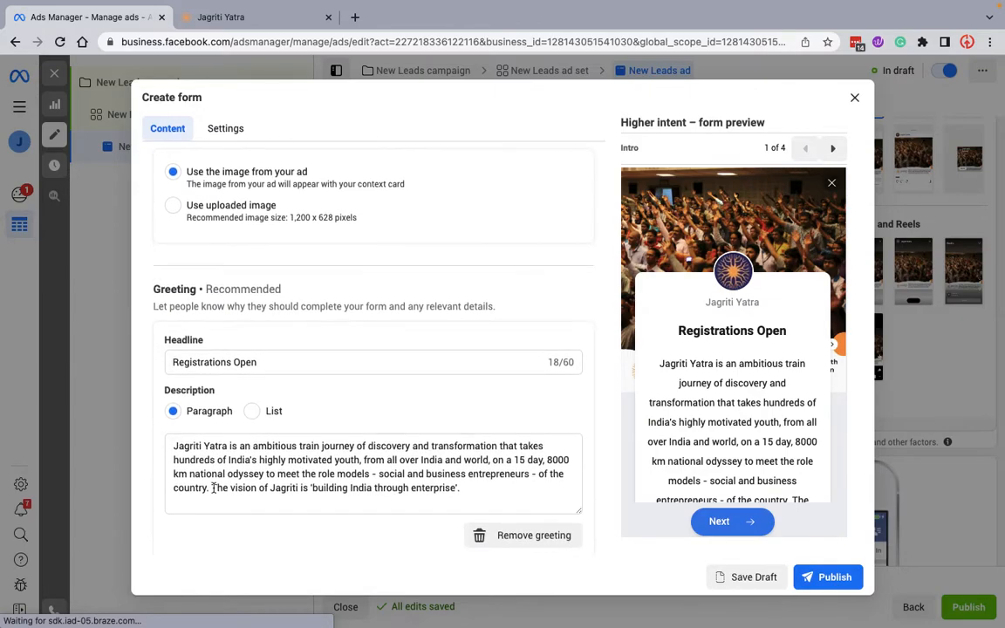
Set the prefill questions' description to "We will use this information to contact you."
click(274, 440)
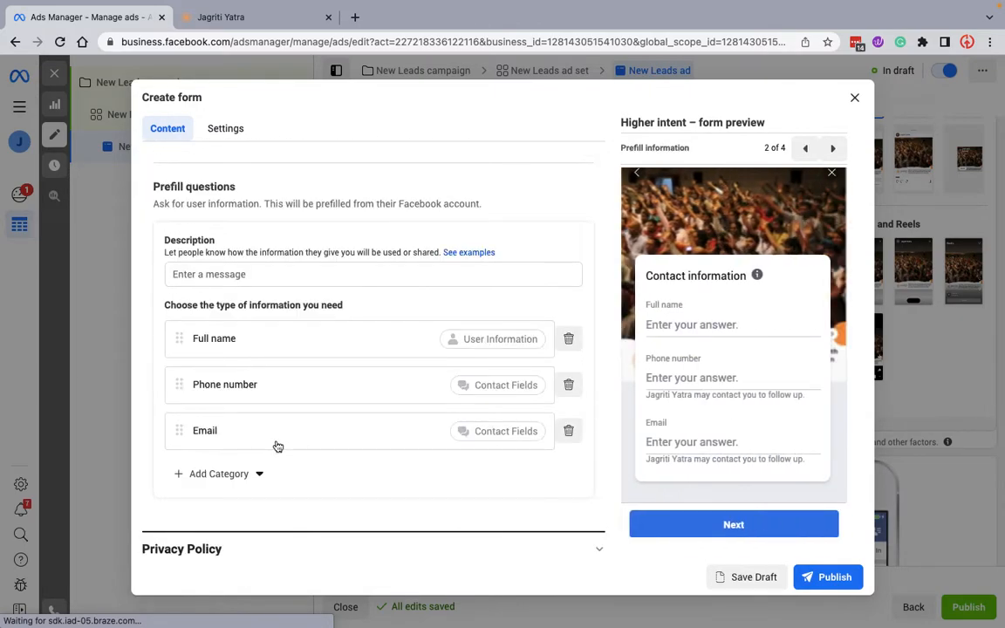
click(260, 275)
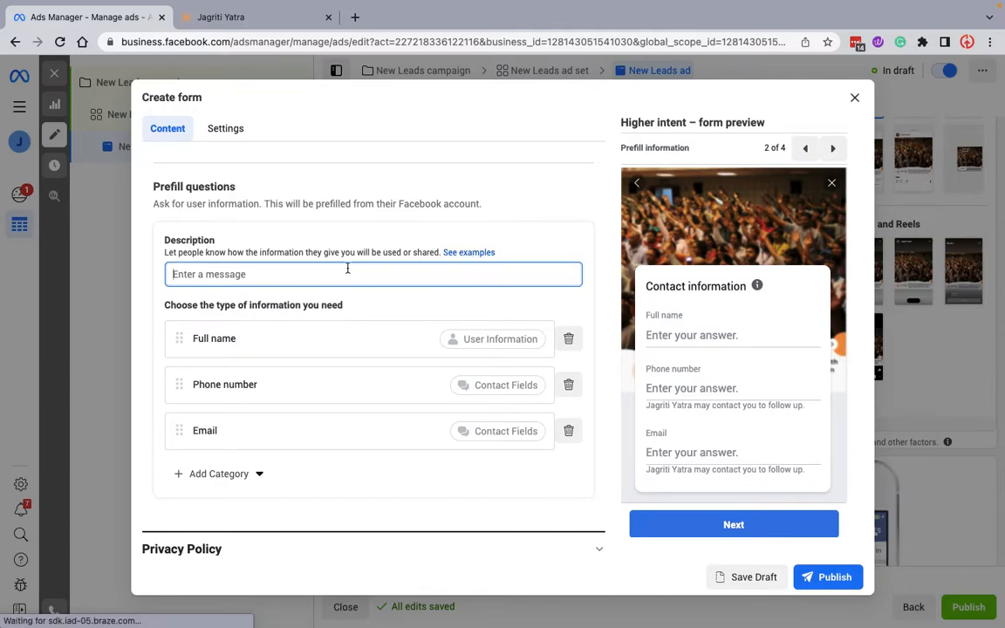
text(We will us)
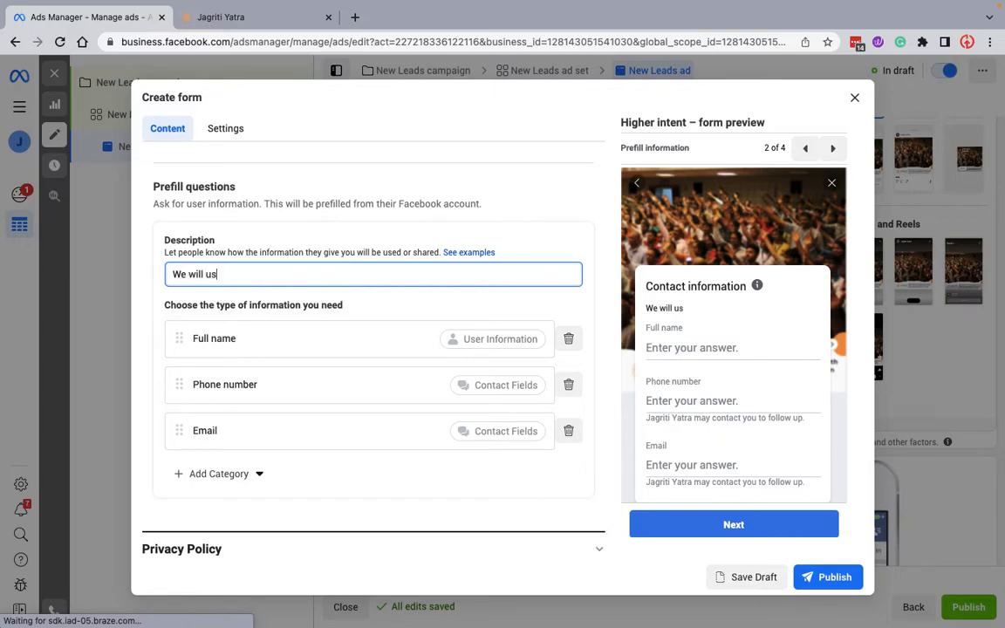
text(e this infor)
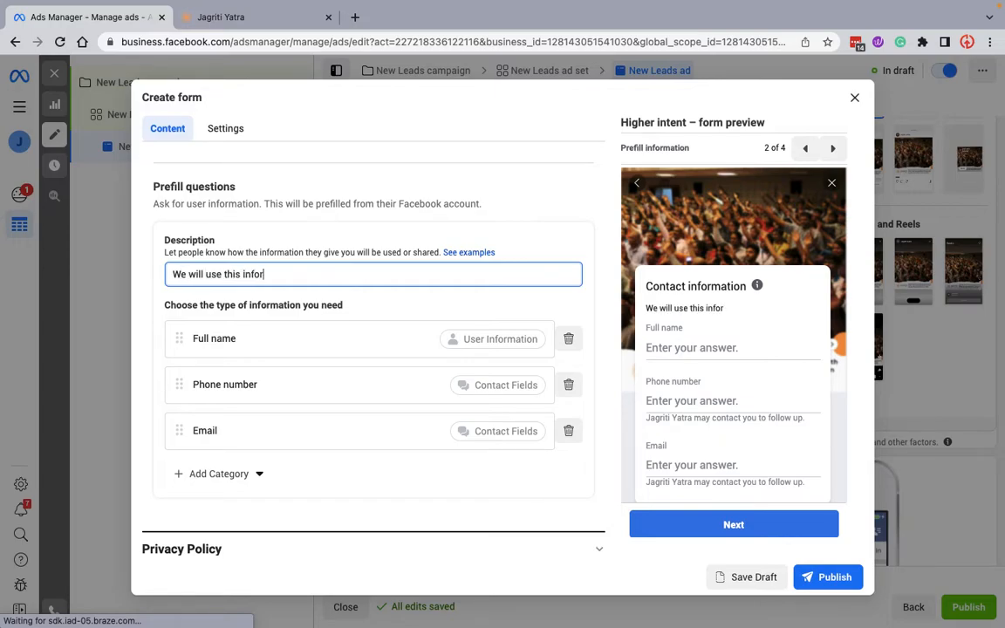
text(mation to contact you.)
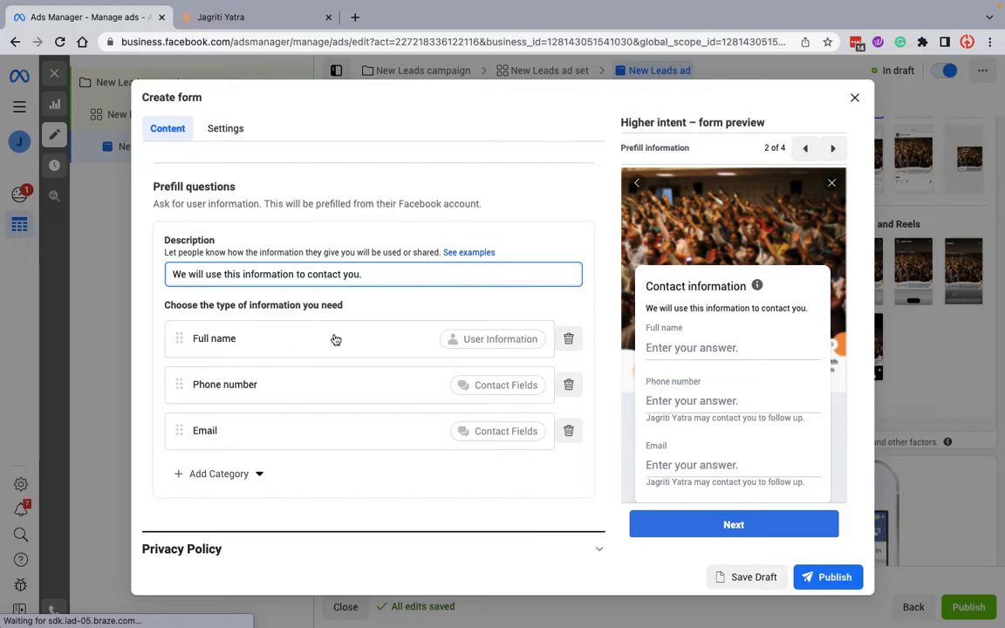
scroll(321, 502, down, 2)
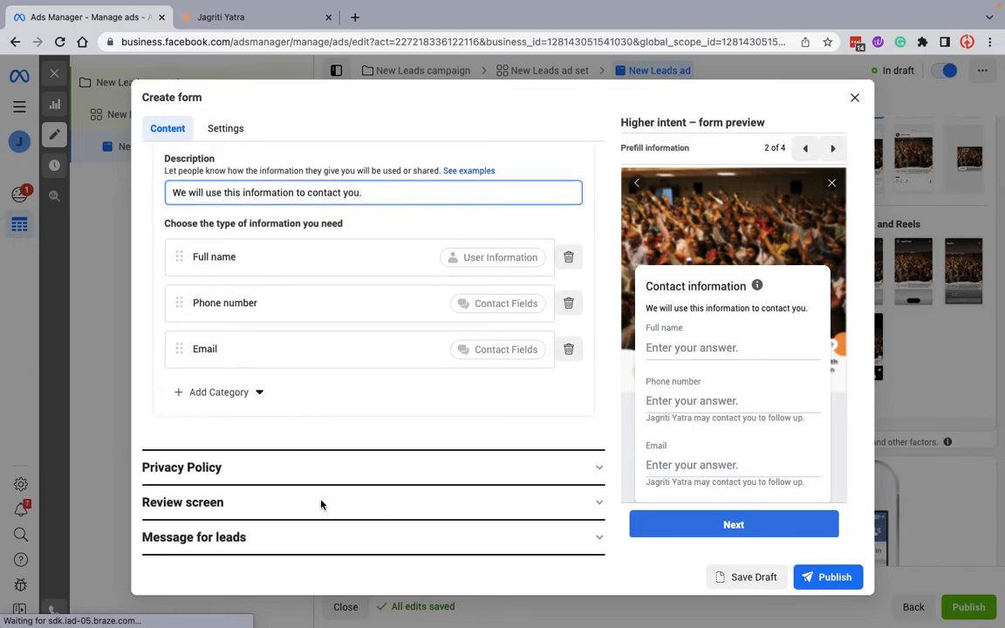
click(249, 541)
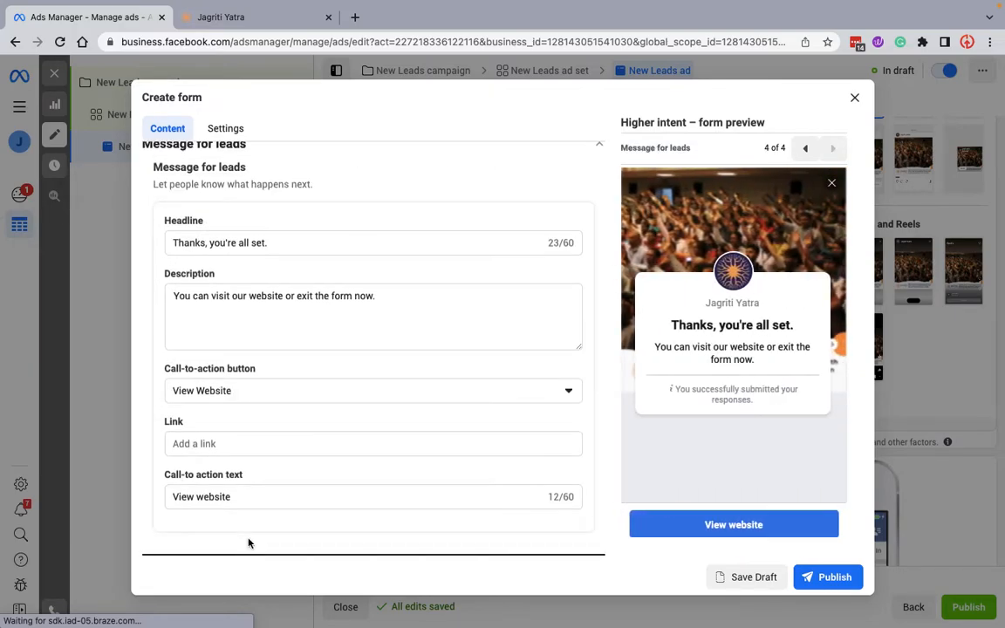
click(389, 295)
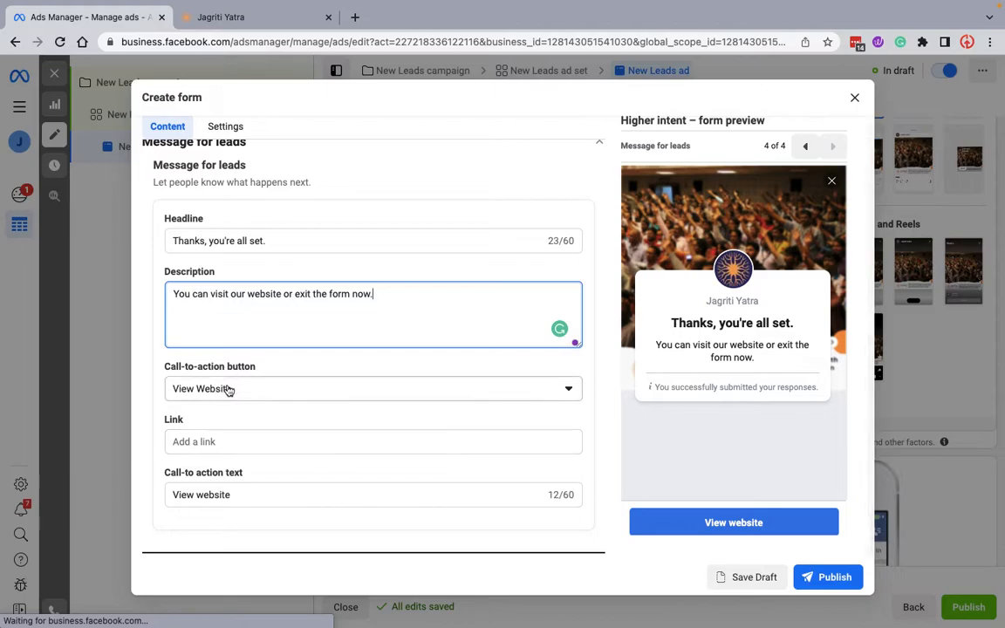
click(229, 440)
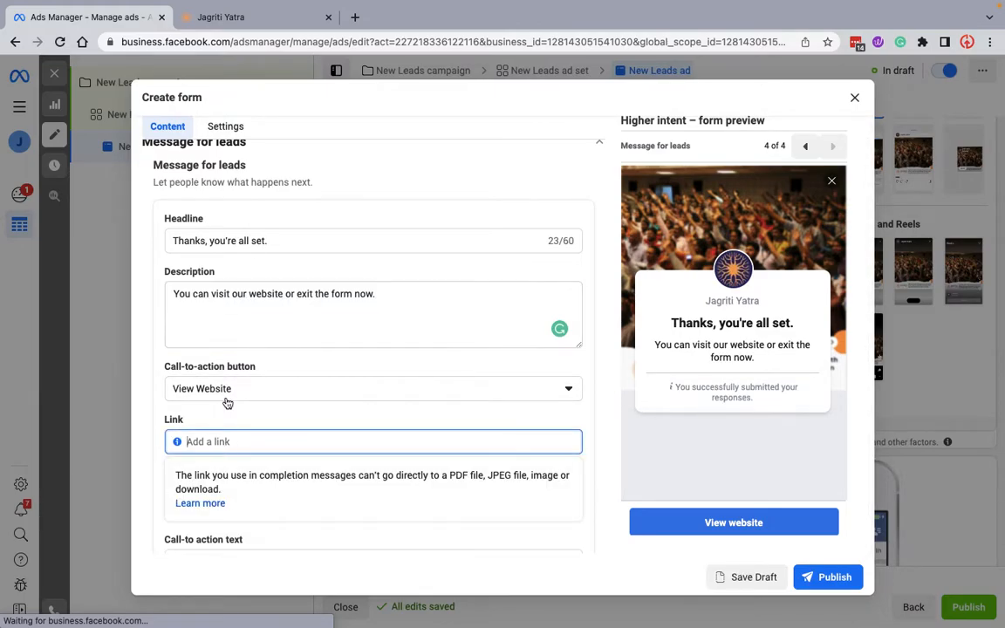
click(271, 15)
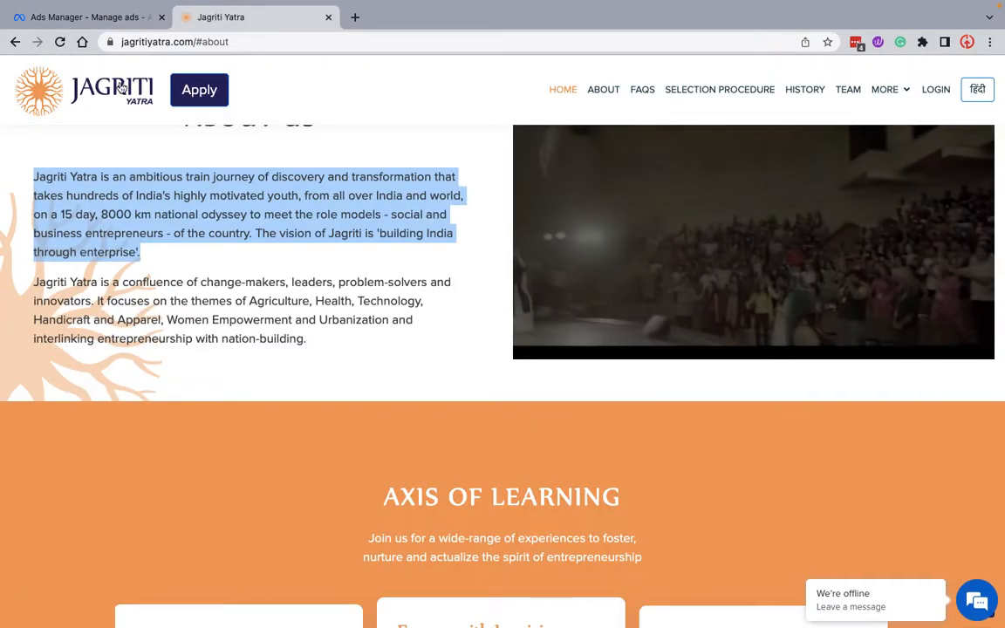
click(208, 42)
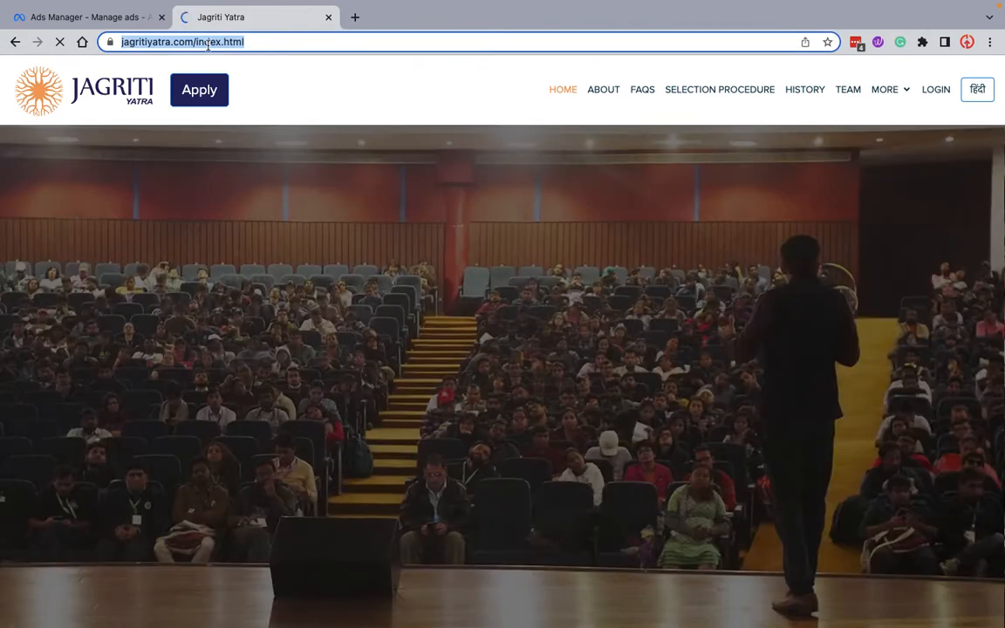
click(200, 46)
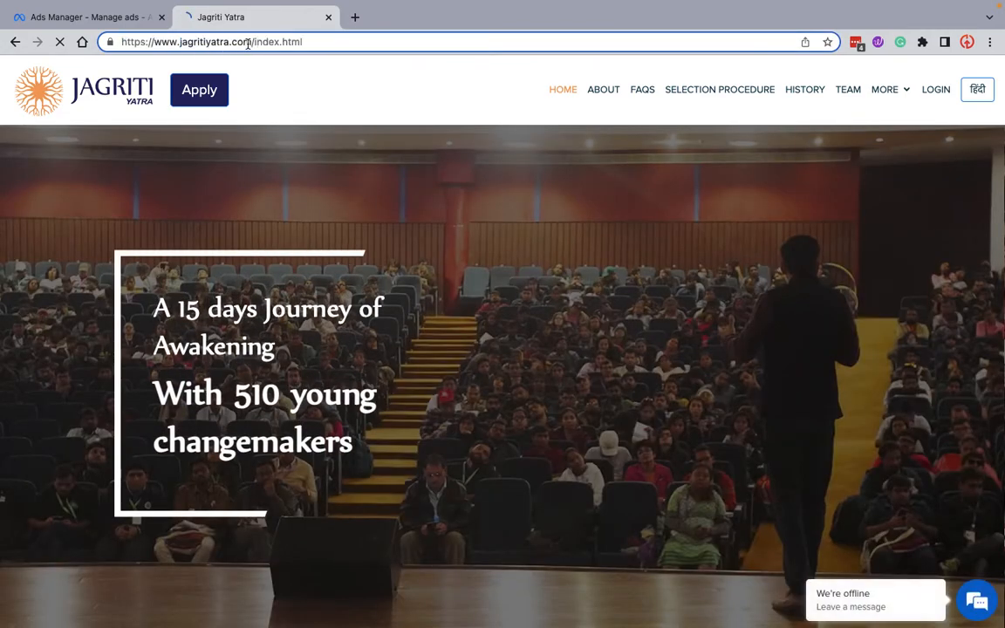
drag(250, 42, 103, 44)
key(ctrl+c)
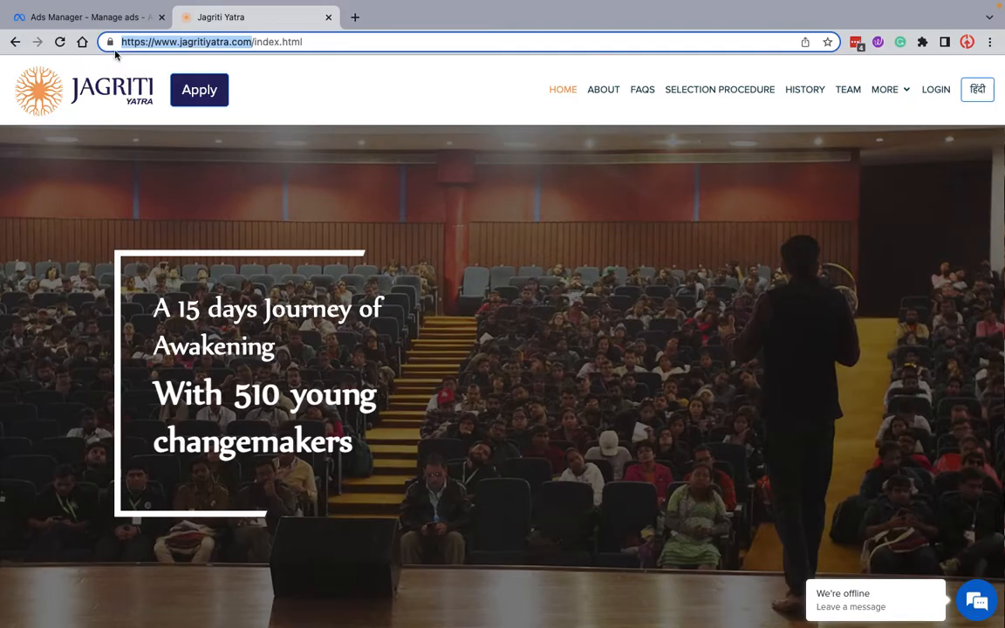
click(82, 18)
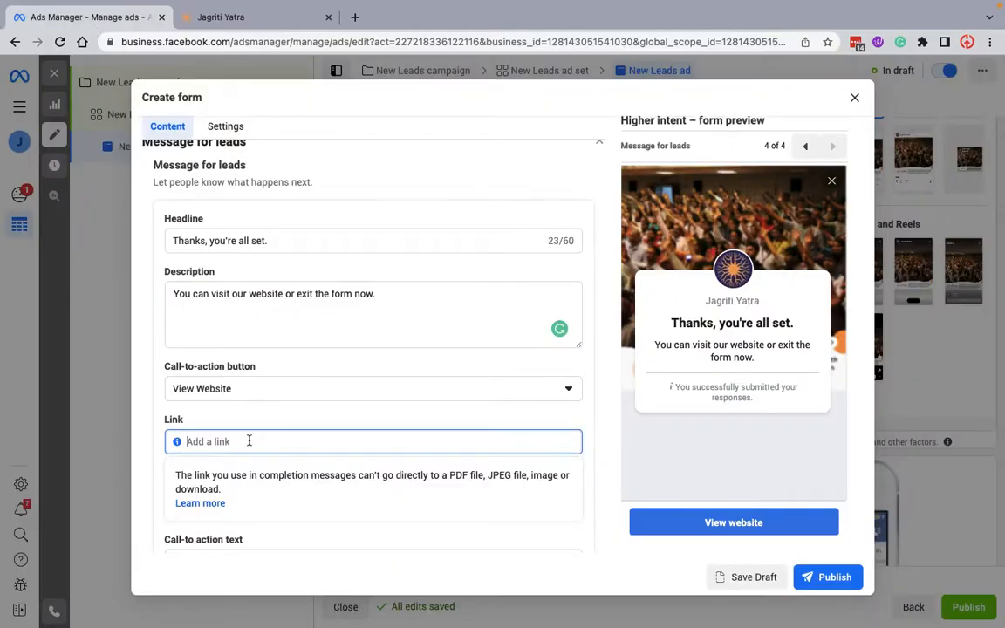
key(ctrl+v)
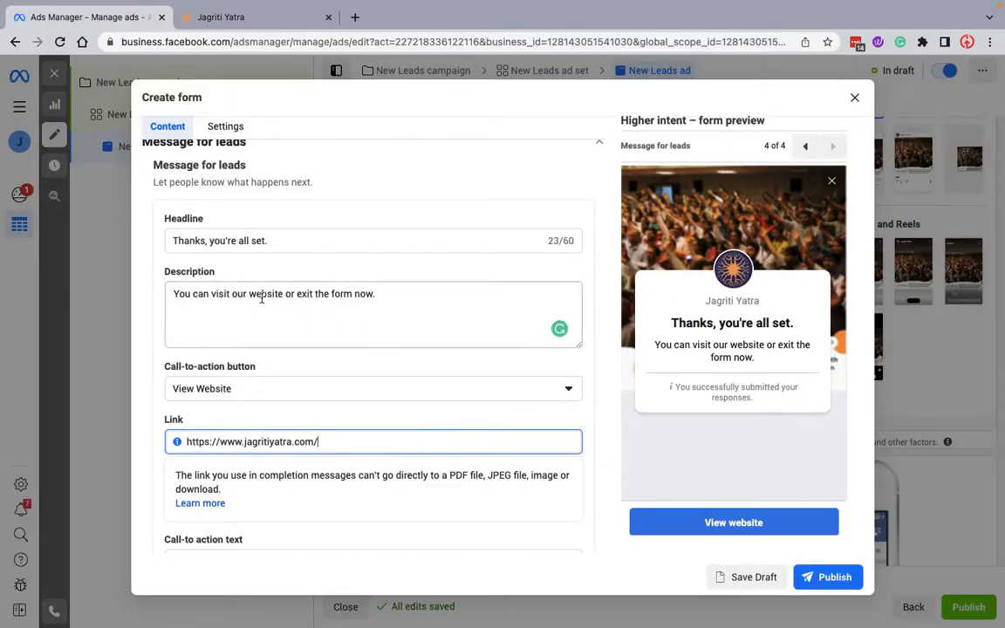
Replace the message for leads description with "Our team will contact you soon."
click(390, 293)
drag(381, 293, 162, 286)
text(Our)
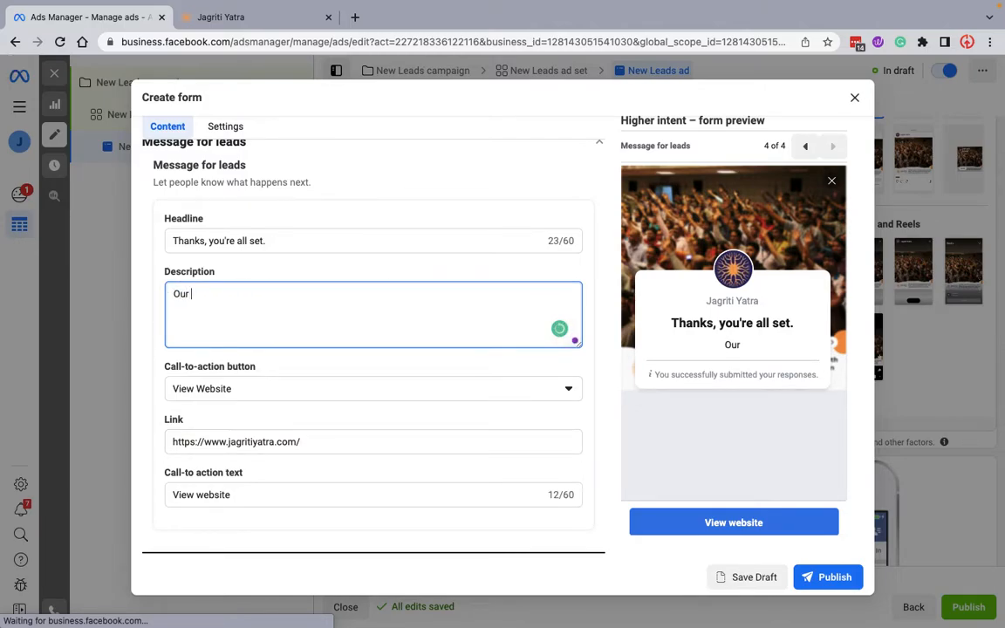
text( team will conta)
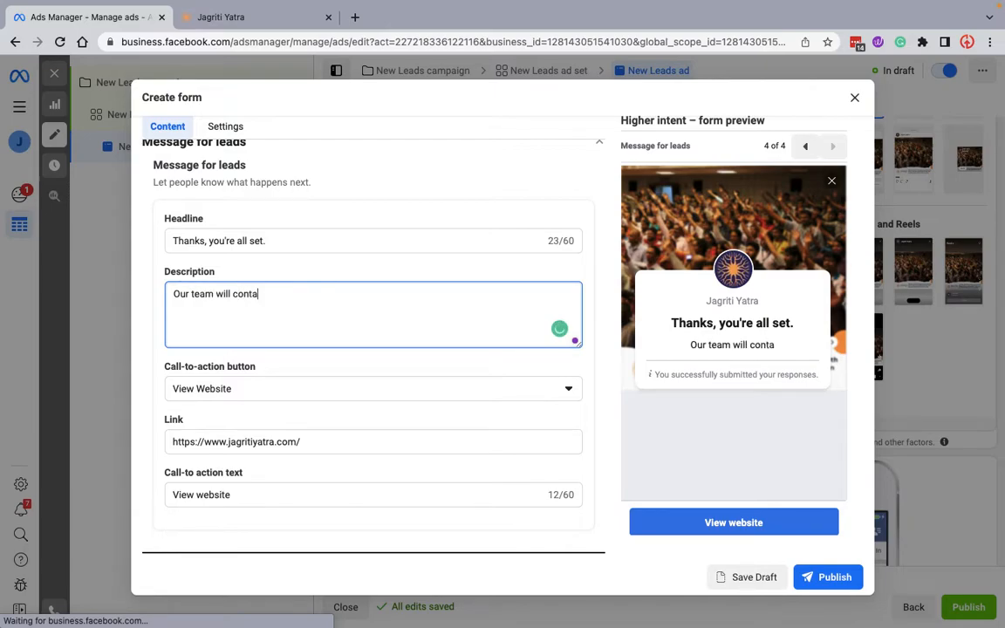
text(ct you soon.)
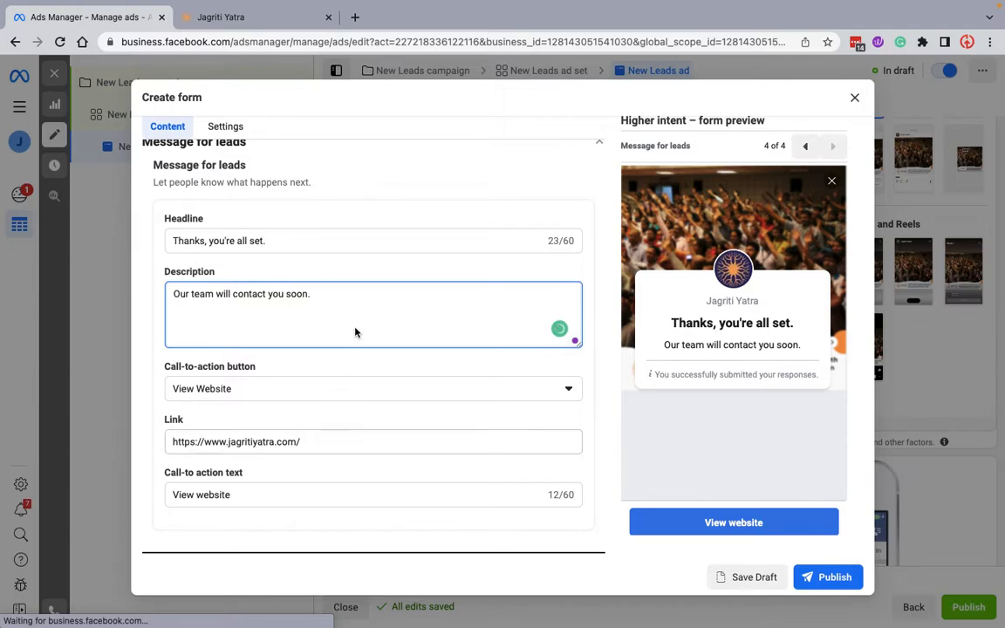
Check every page of the form preview, from the intro through prefill information and privacy review to the message for leads
scroll(355, 307, up, 2)
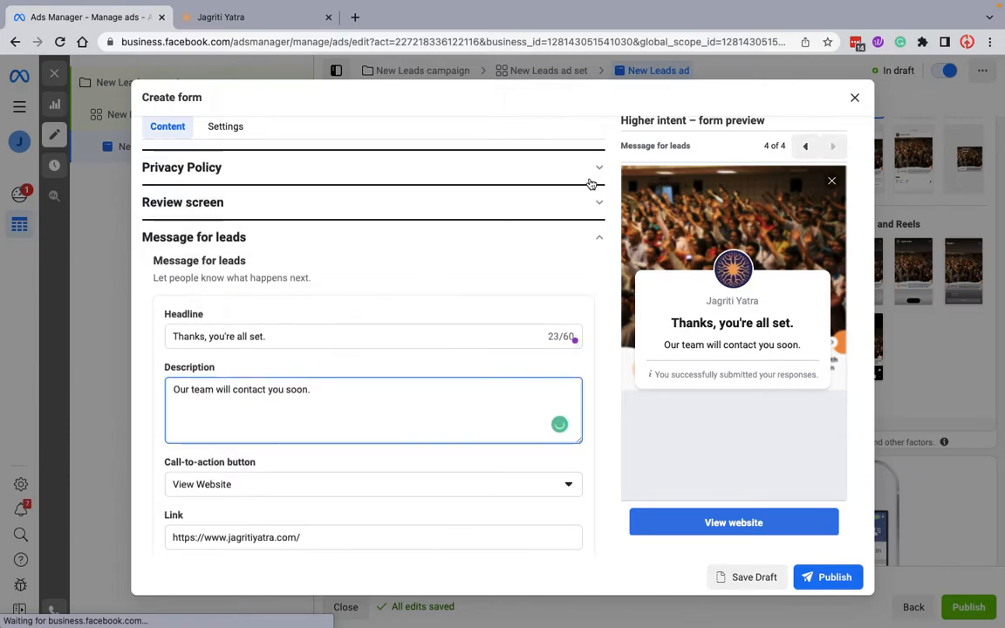
click(804, 148)
click(803, 149)
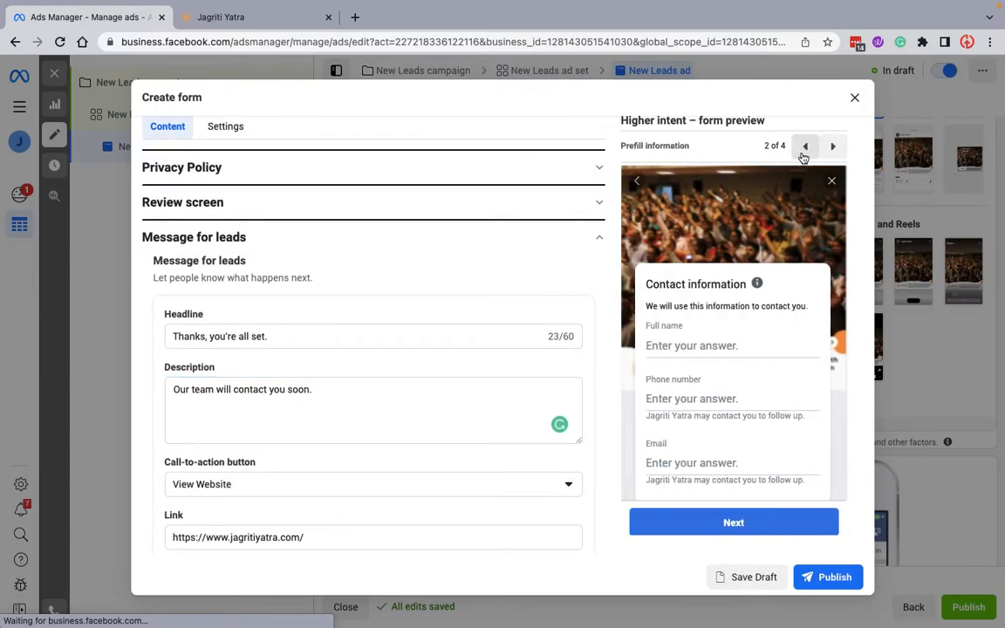
click(804, 148)
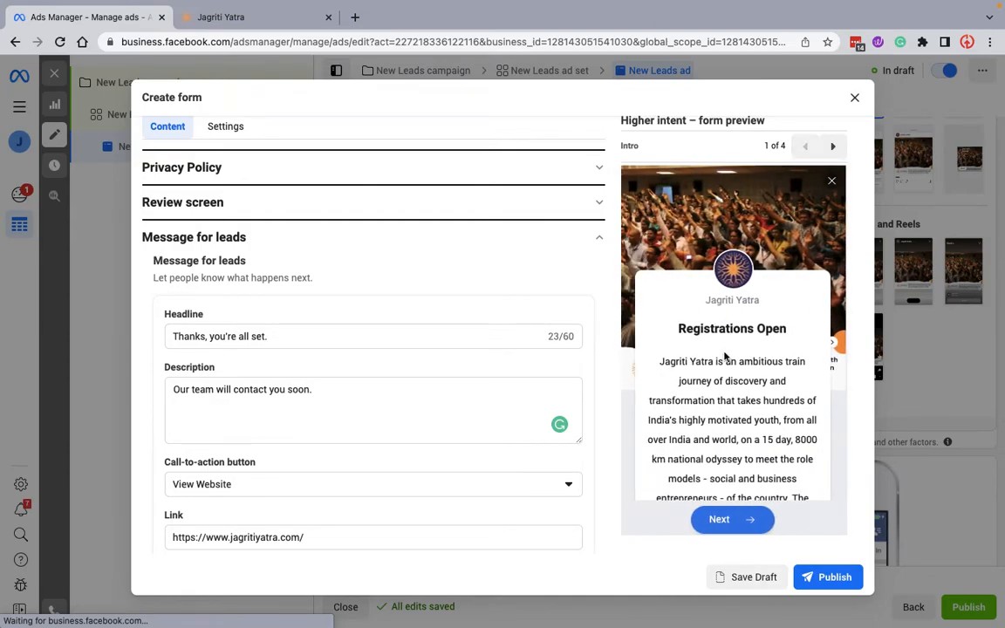
scroll(723, 353, down, 2)
scroll(723, 353, up, 2)
click(829, 157)
click(832, 157)
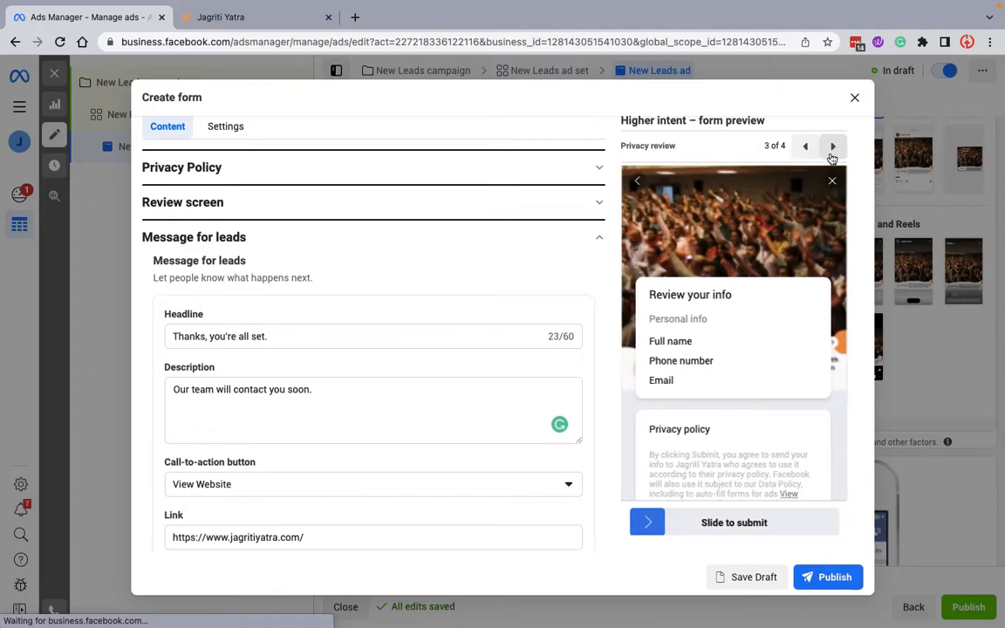
click(831, 149)
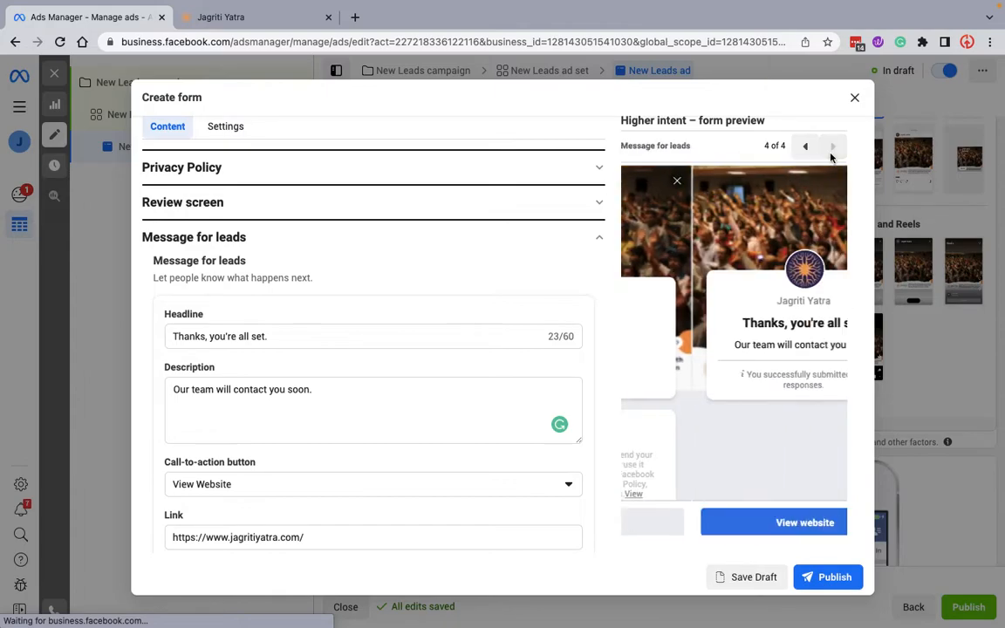
Publish the finished instant form for the ad and dismiss the publication notice
click(745, 580)
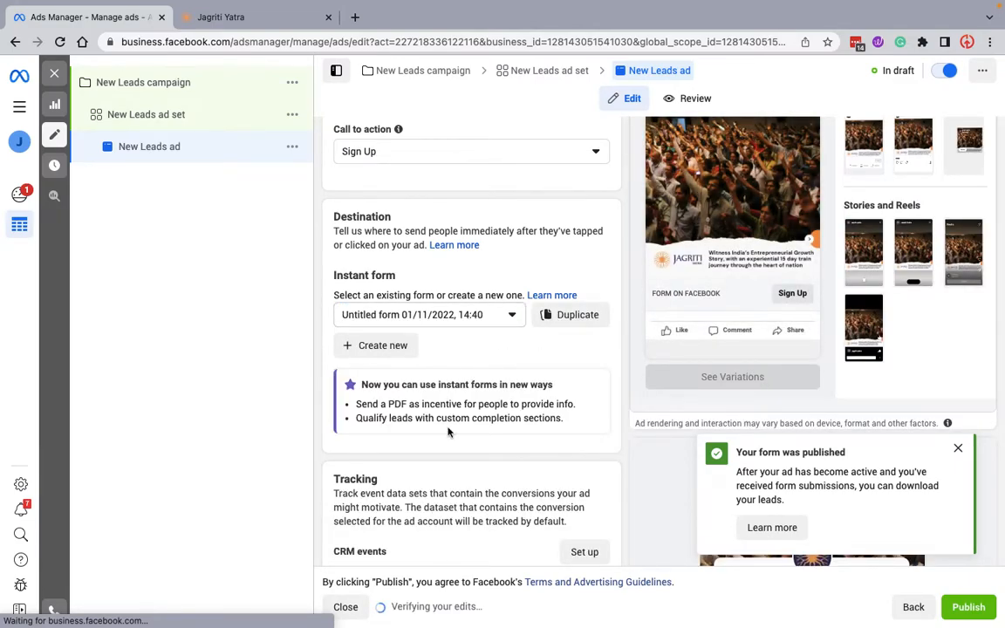
scroll(448, 431, down, 3)
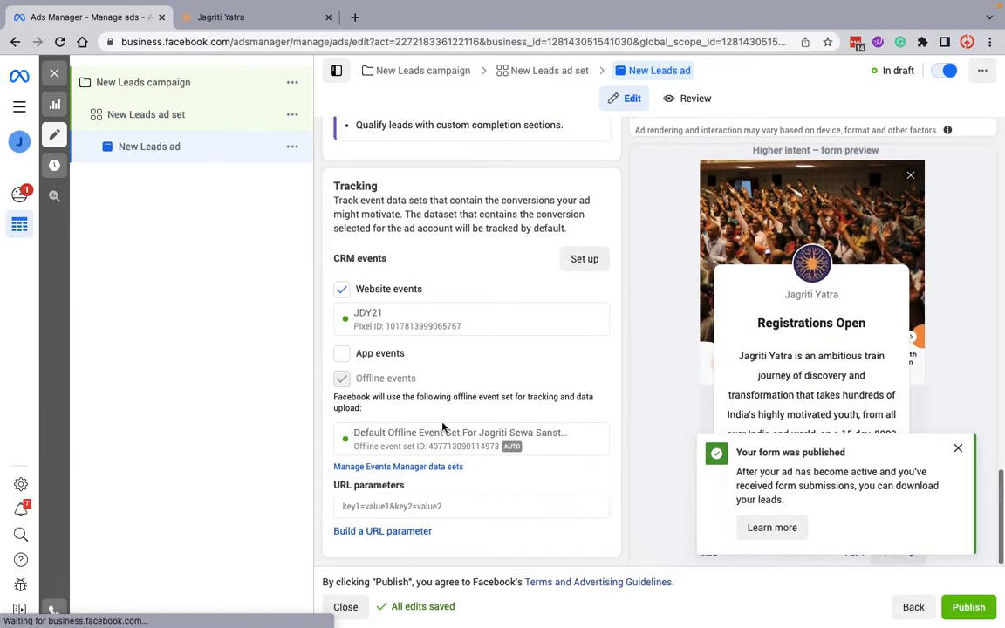
scroll(412, 327, up, 3)
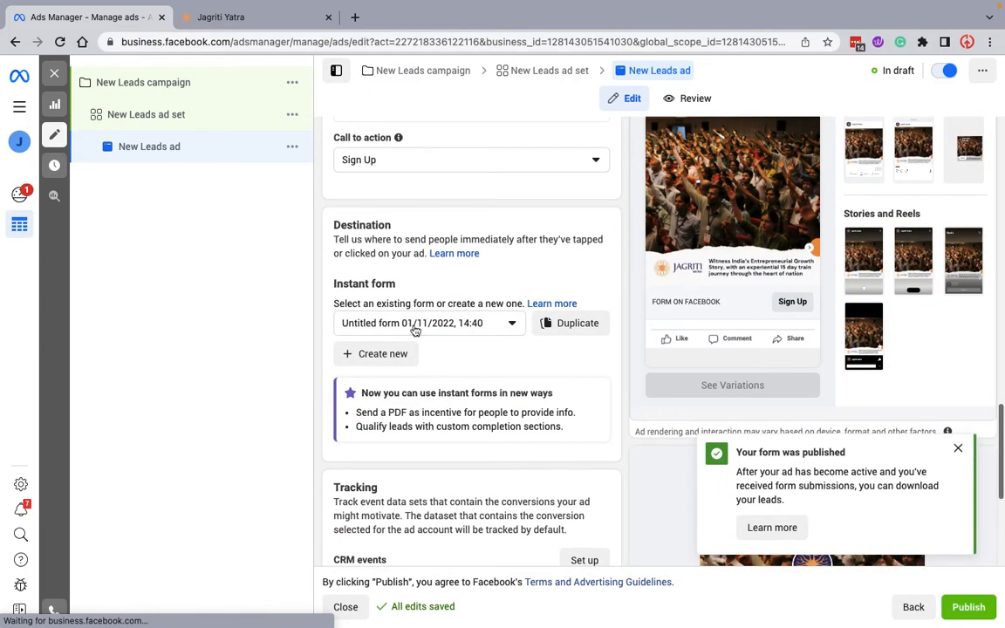
click(958, 450)
Preview the ad in the Instagram Stories placement and check the form preview and tracking settings
scroll(801, 381, down, 3)
scroll(803, 436, up, 3)
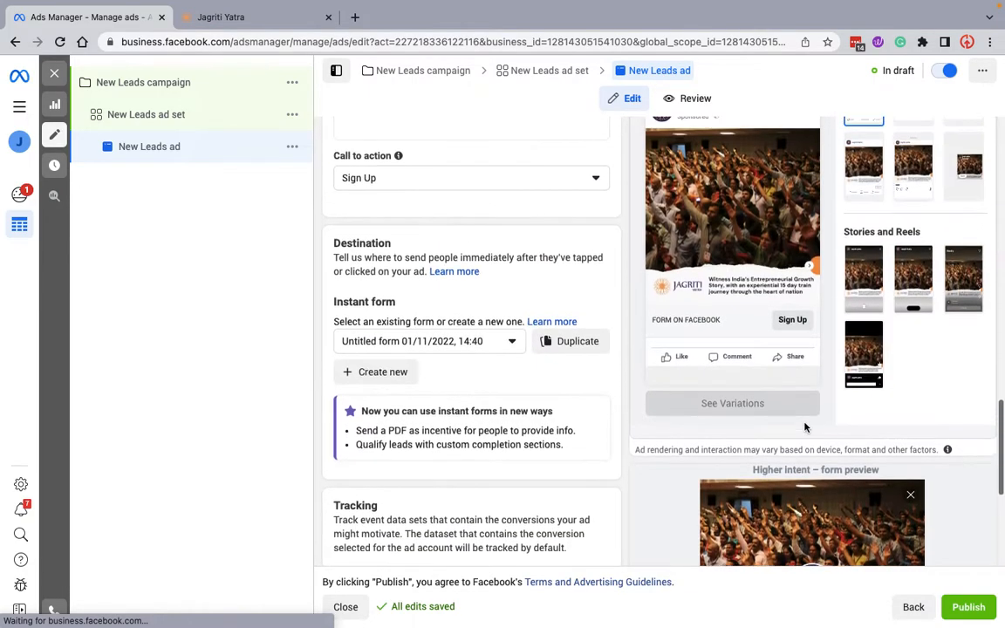
scroll(802, 436, up, 2)
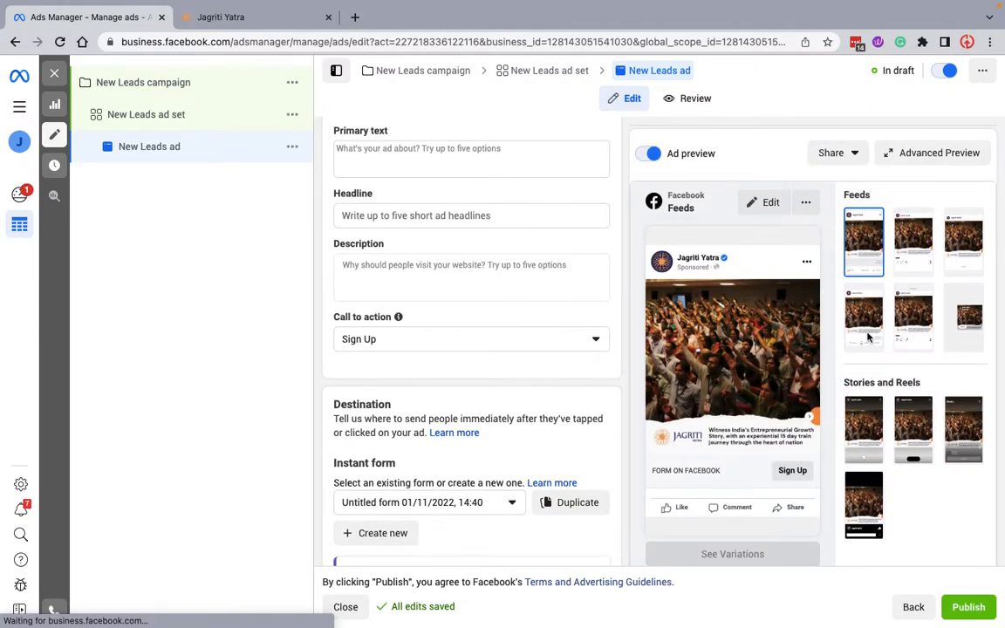
click(861, 428)
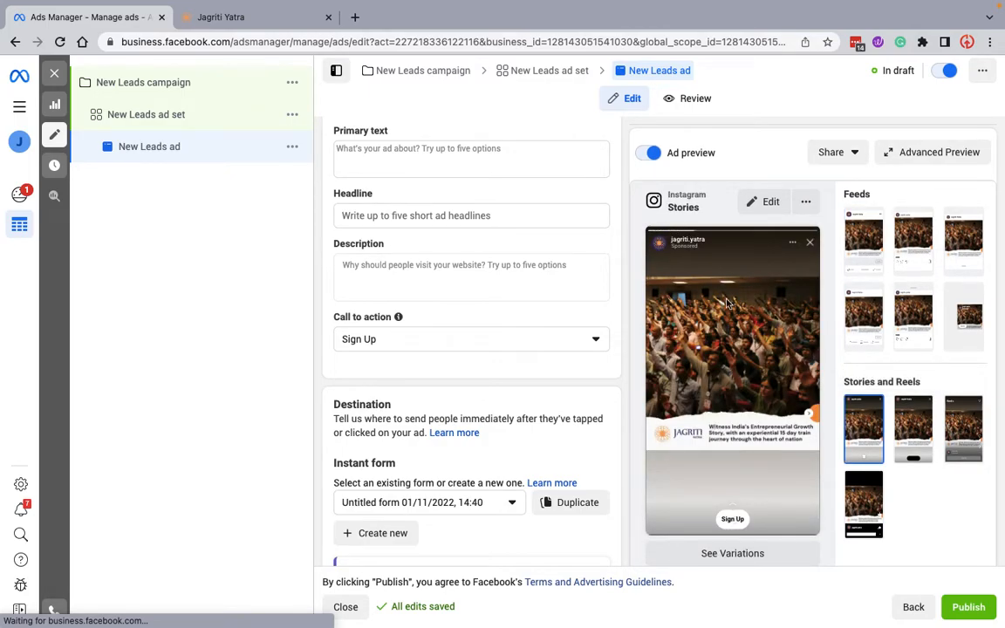
scroll(465, 379, down, 5)
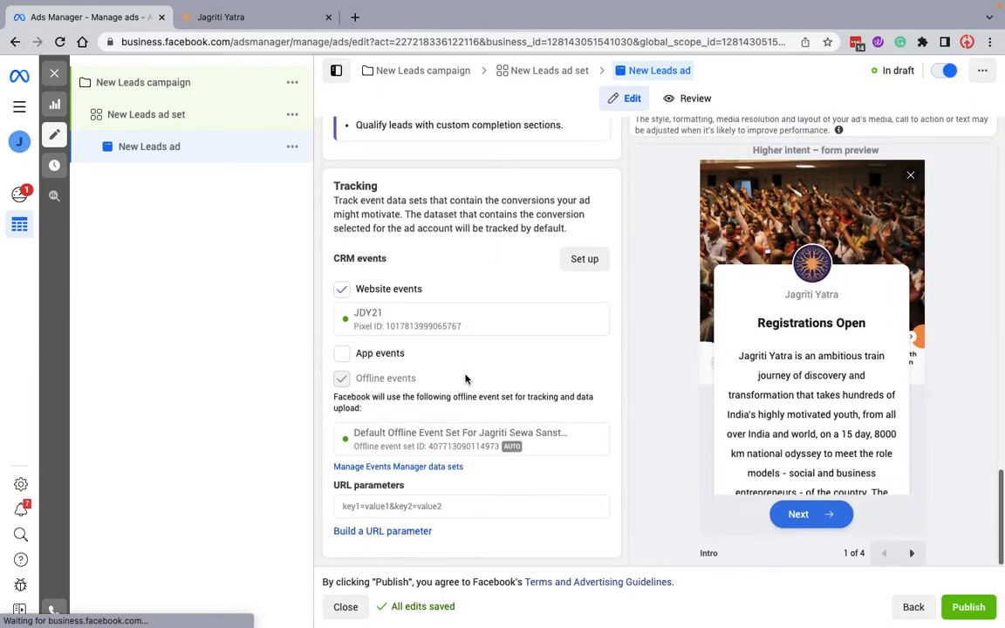
Set the ad's call to action to Apply Now
scroll(465, 378, up, 2)
scroll(465, 379, up, 3)
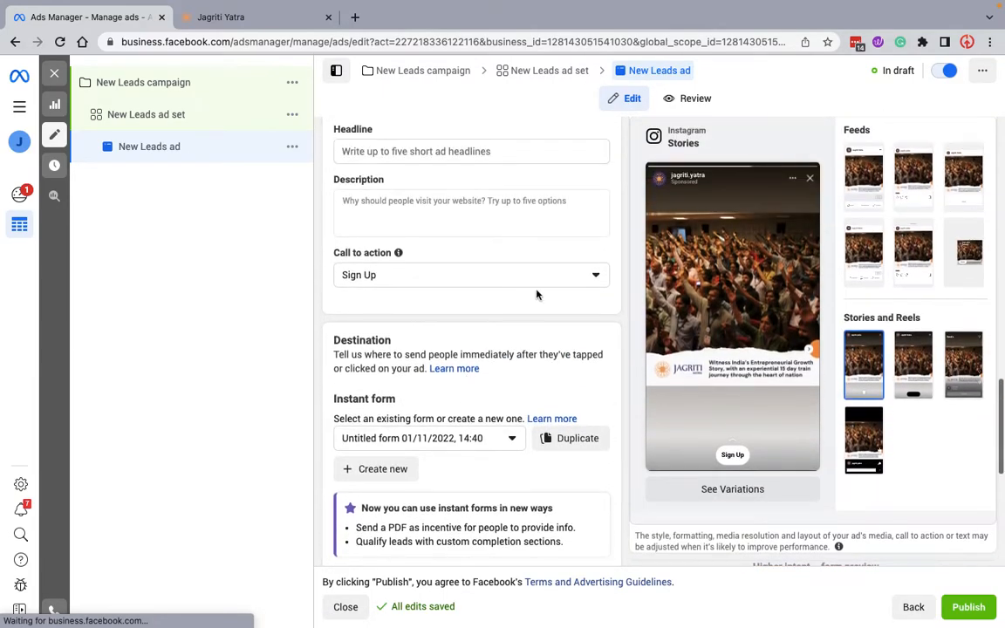
click(546, 277)
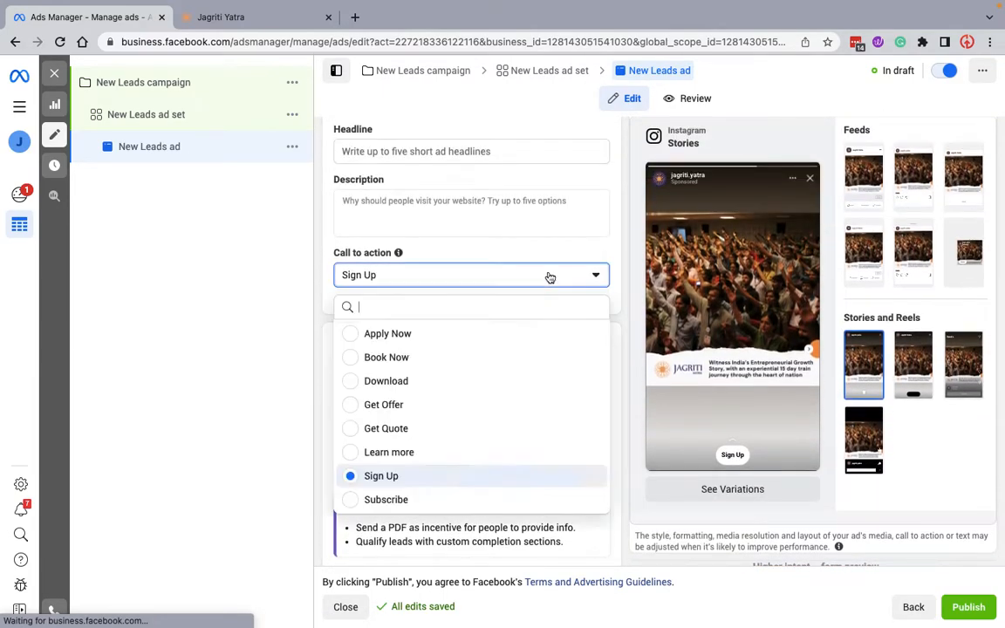
click(350, 337)
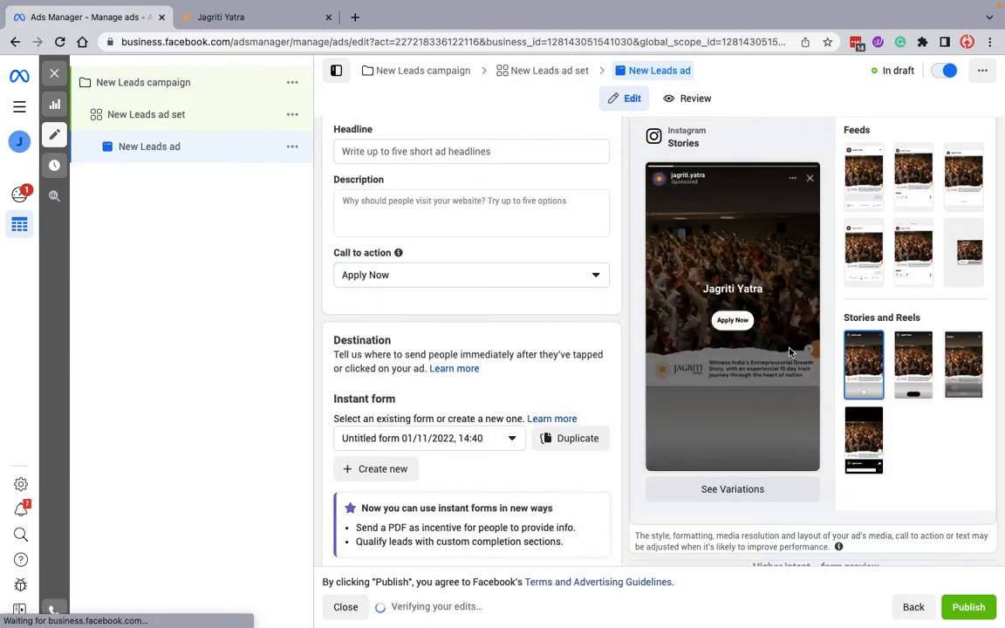
Return from the ad to the campaign-level settings of the New Leads campaign
scroll(455, 417, up, 5)
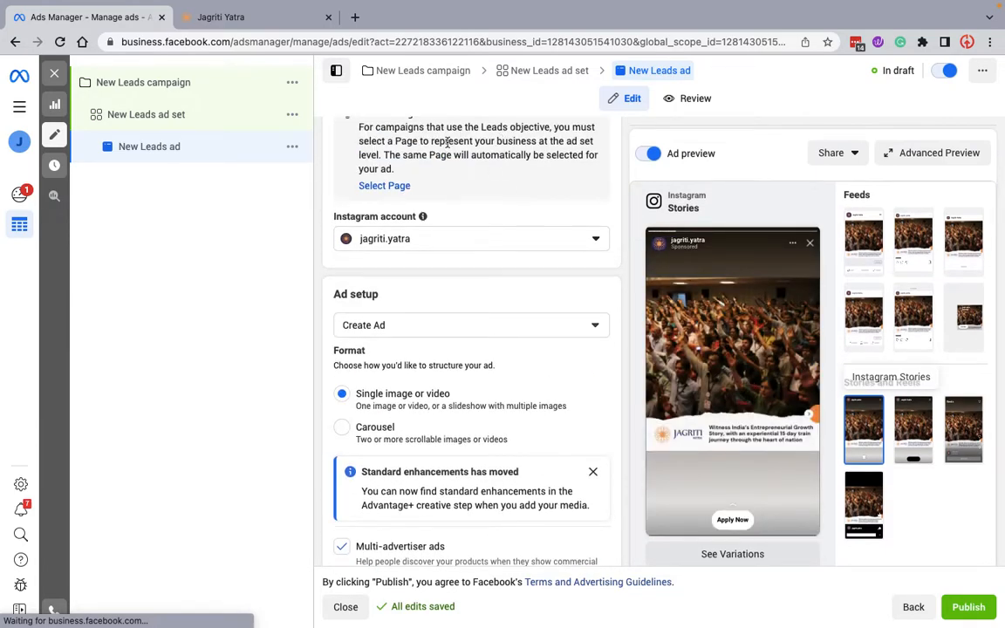
scroll(480, 323, up, 3)
click(415, 71)
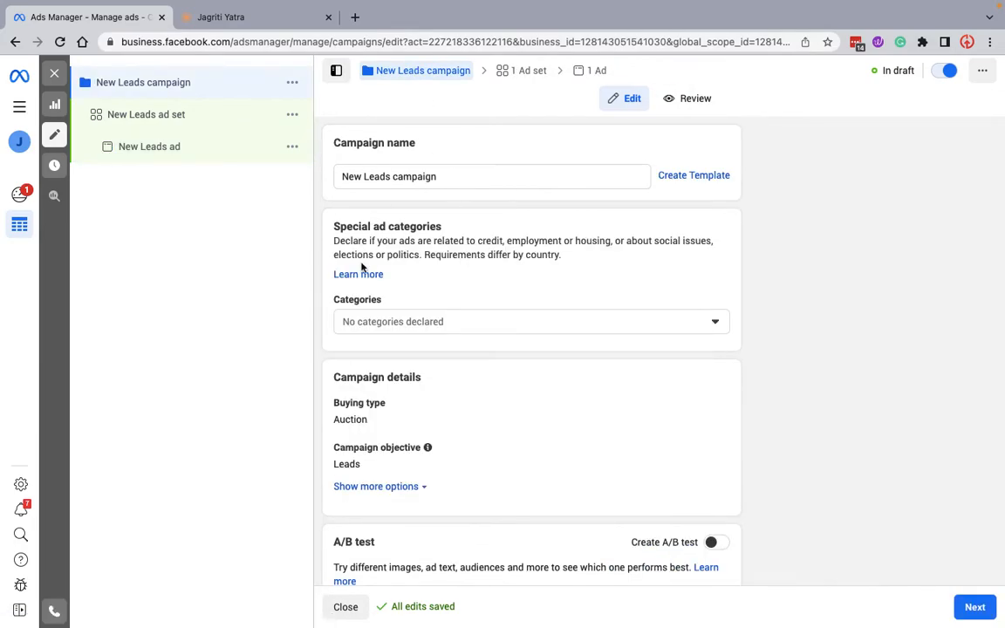
Review the campaign details, and check the New Leads ad set's budget, schedule, saved audience and manual placements
scroll(347, 447, down, 3)
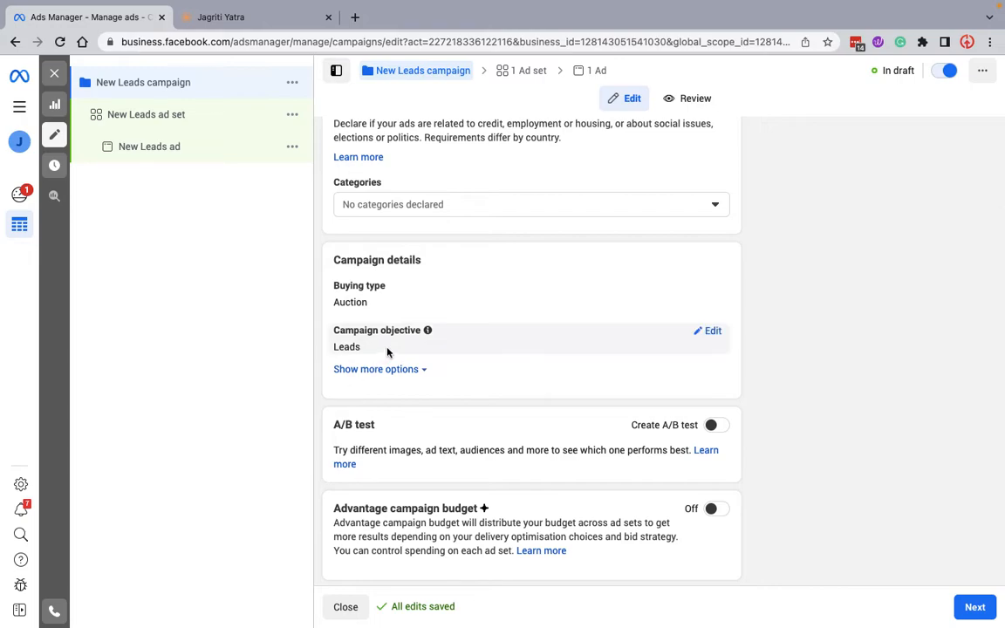
click(532, 70)
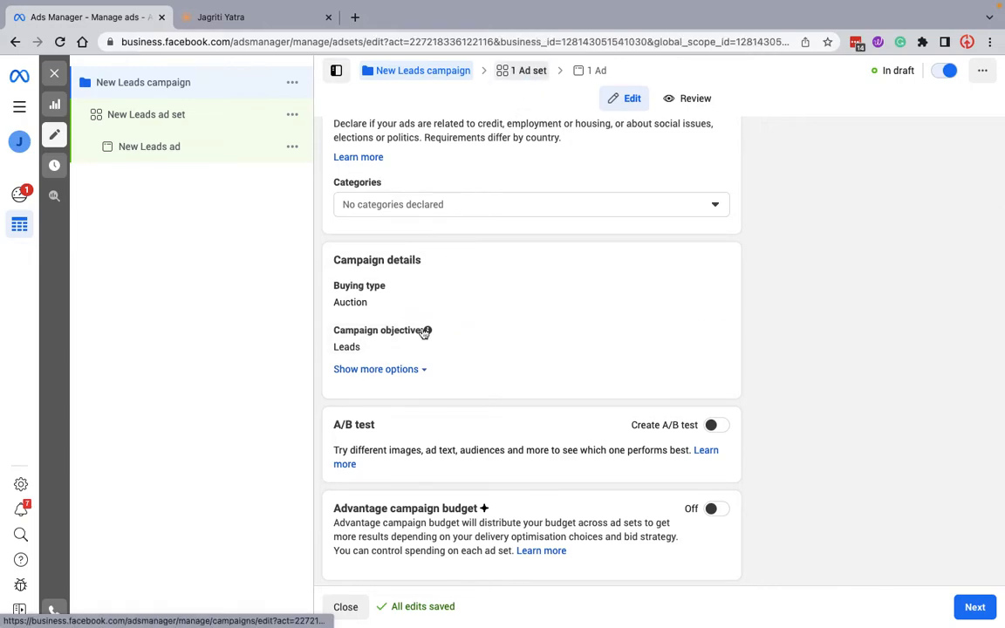
scroll(456, 436, down, 2)
scroll(457, 434, down, 5)
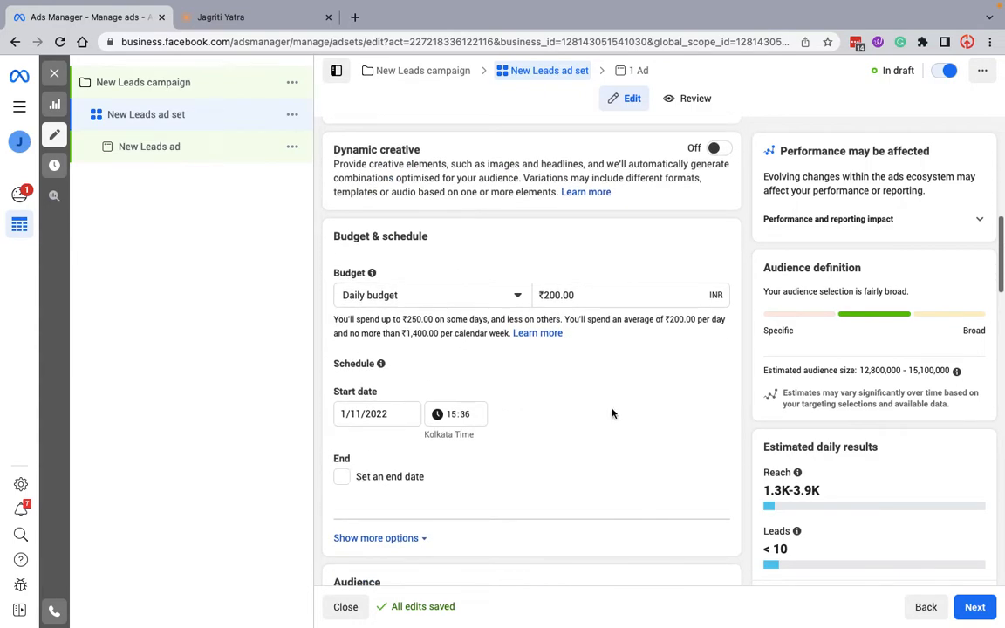
scroll(627, 425, down, 3)
scroll(627, 425, down, 2)
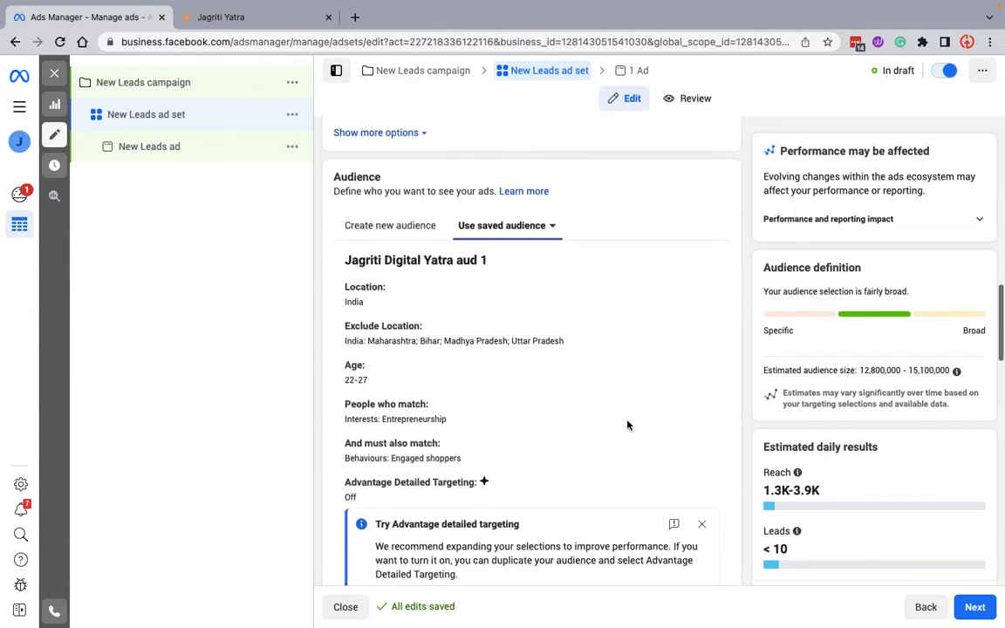
scroll(532, 311, down, 3)
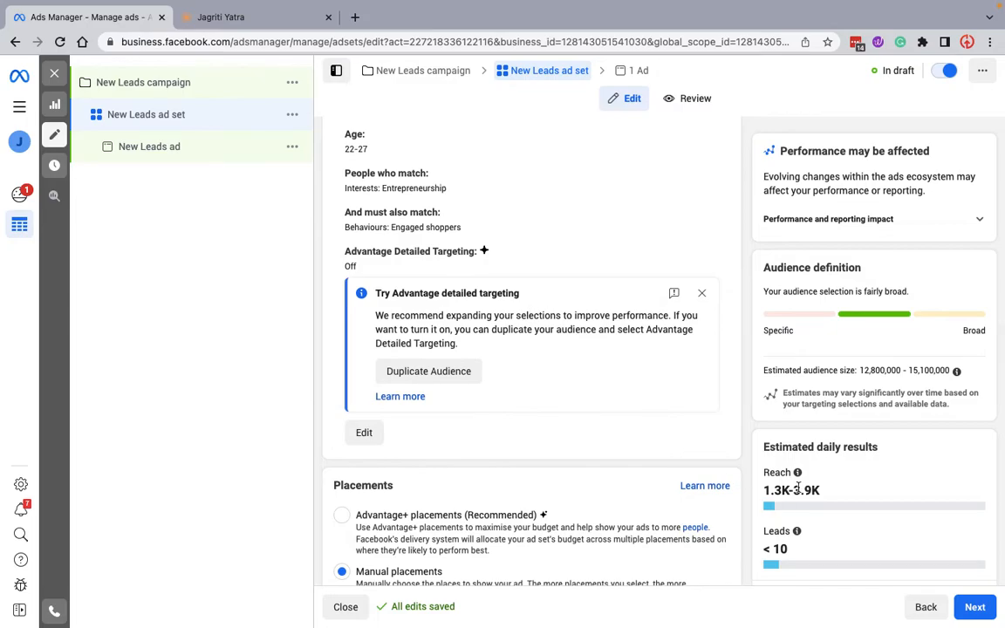
scroll(503, 481, down, 10)
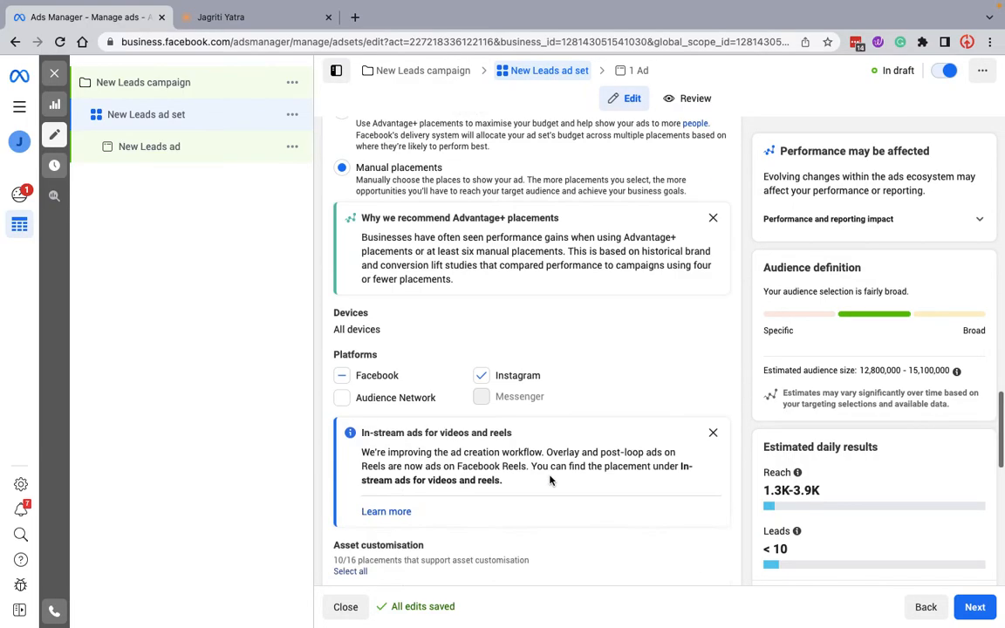
Go on to the New Leads ad and review its identity, format, creative, tracking settings and form preview before publishing
click(975, 606)
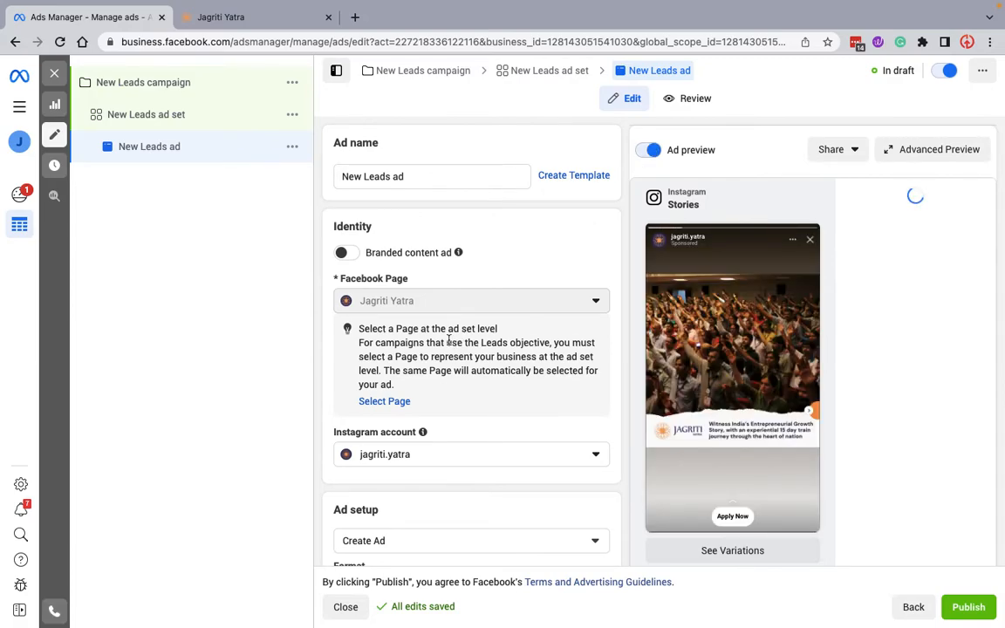
scroll(449, 345, down, 3)
scroll(449, 344, down, 5)
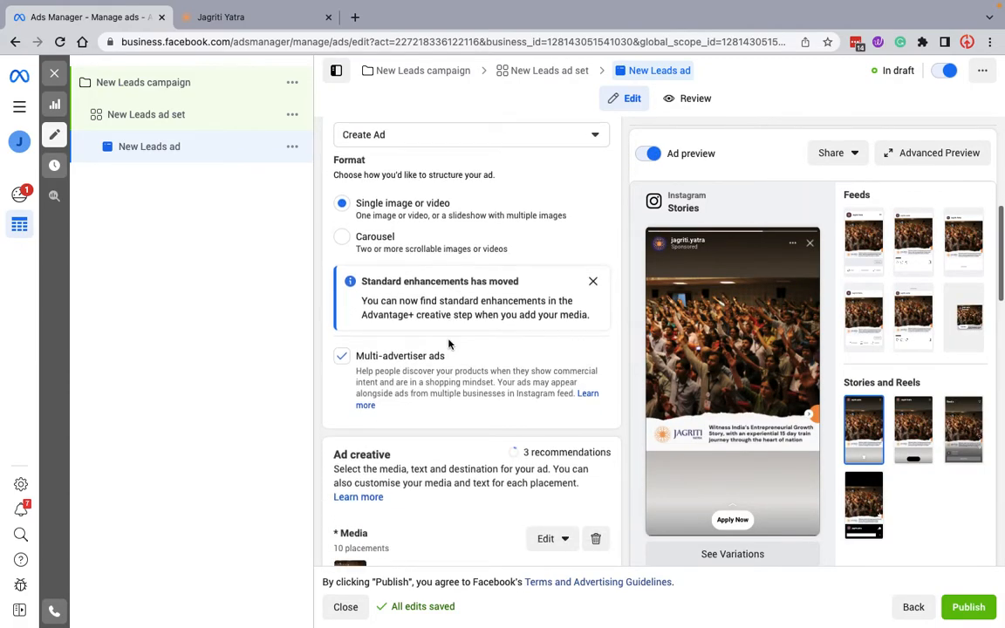
scroll(410, 482, down, 3)
scroll(392, 484, down, 10)
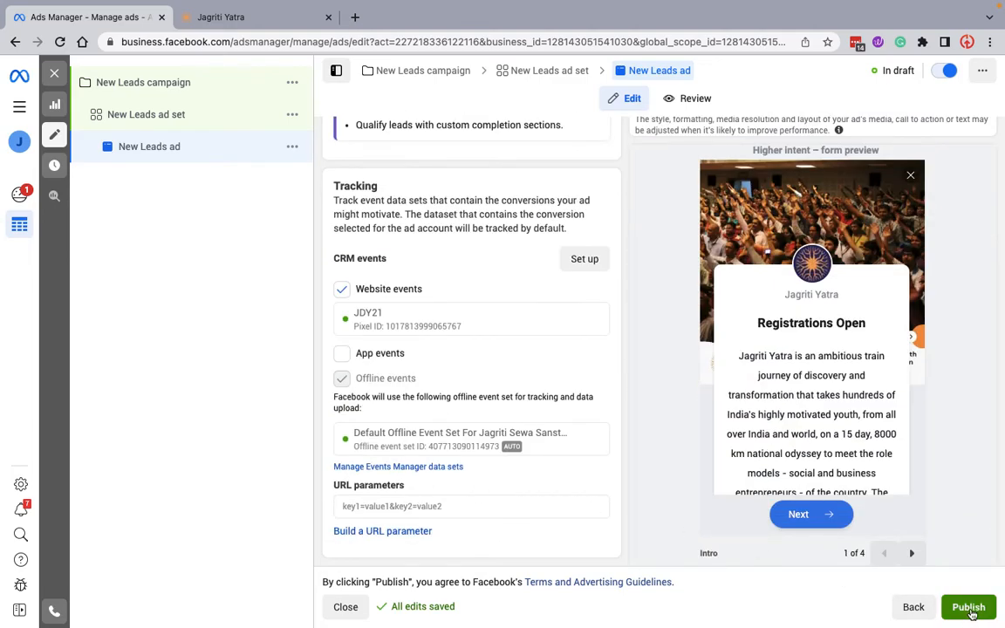
mouse_move(756, 15)
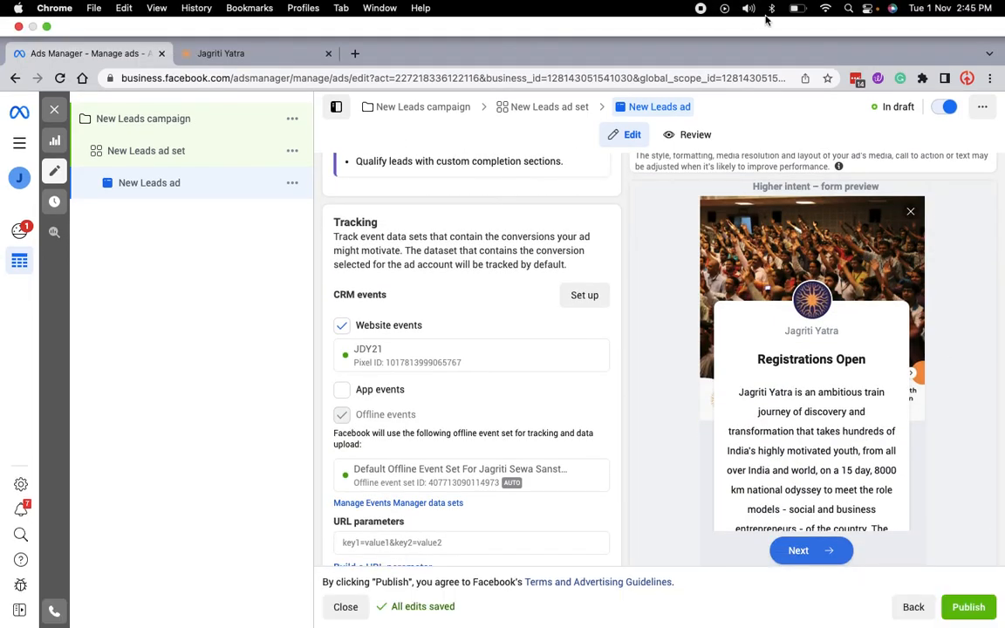